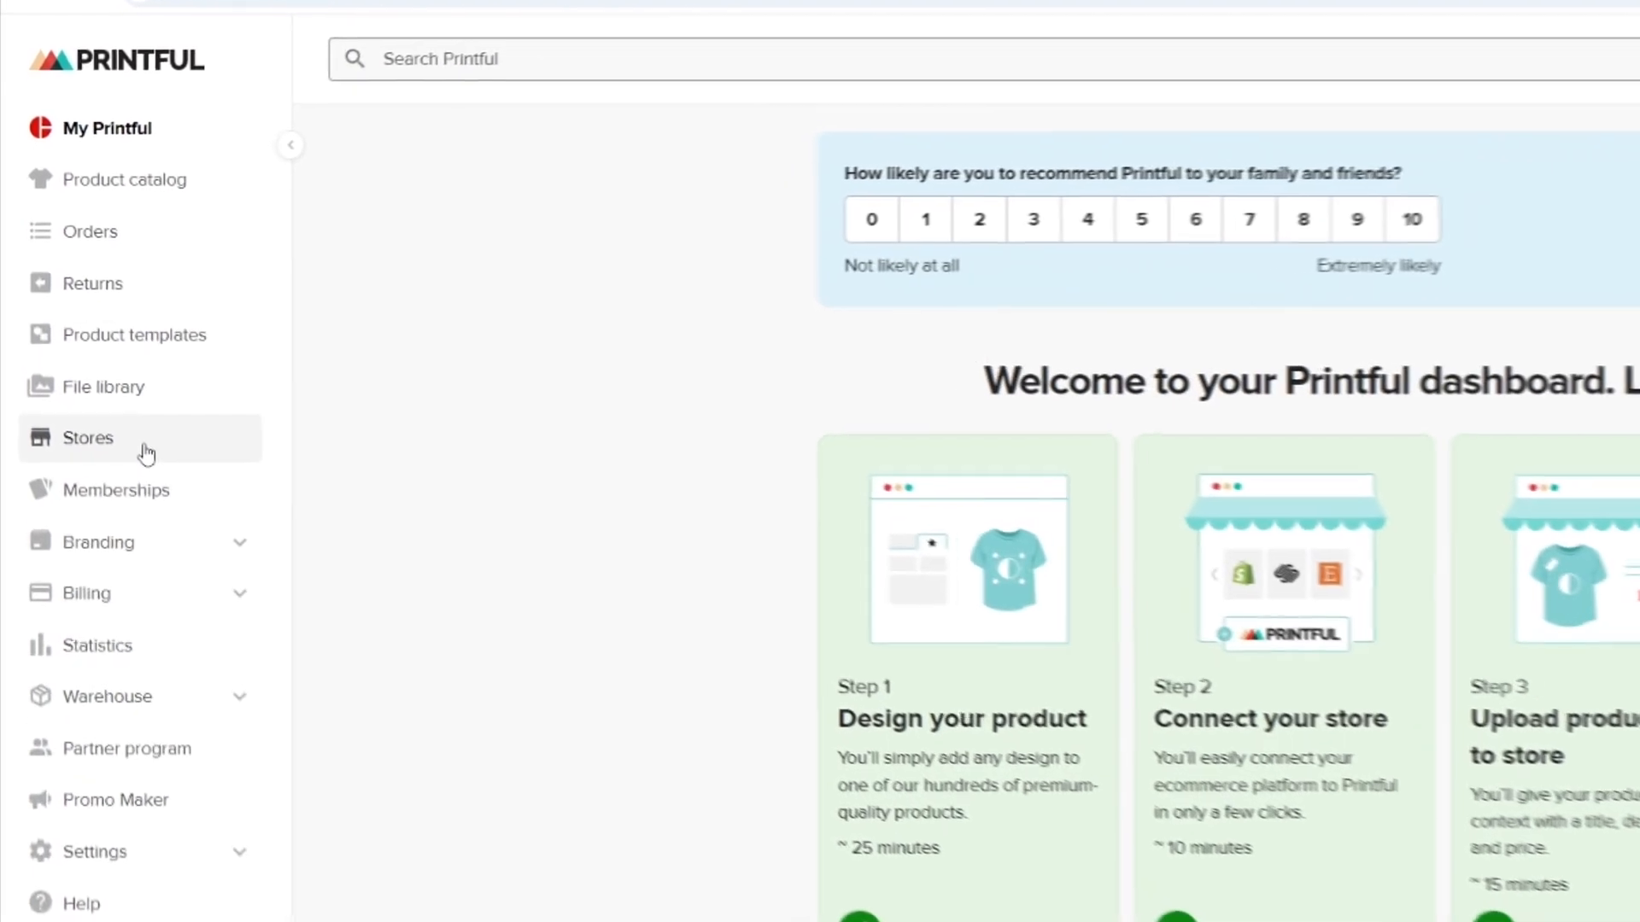
# Start creating a new Quick Store from the list of stores
pyautogui.click(151, 443)
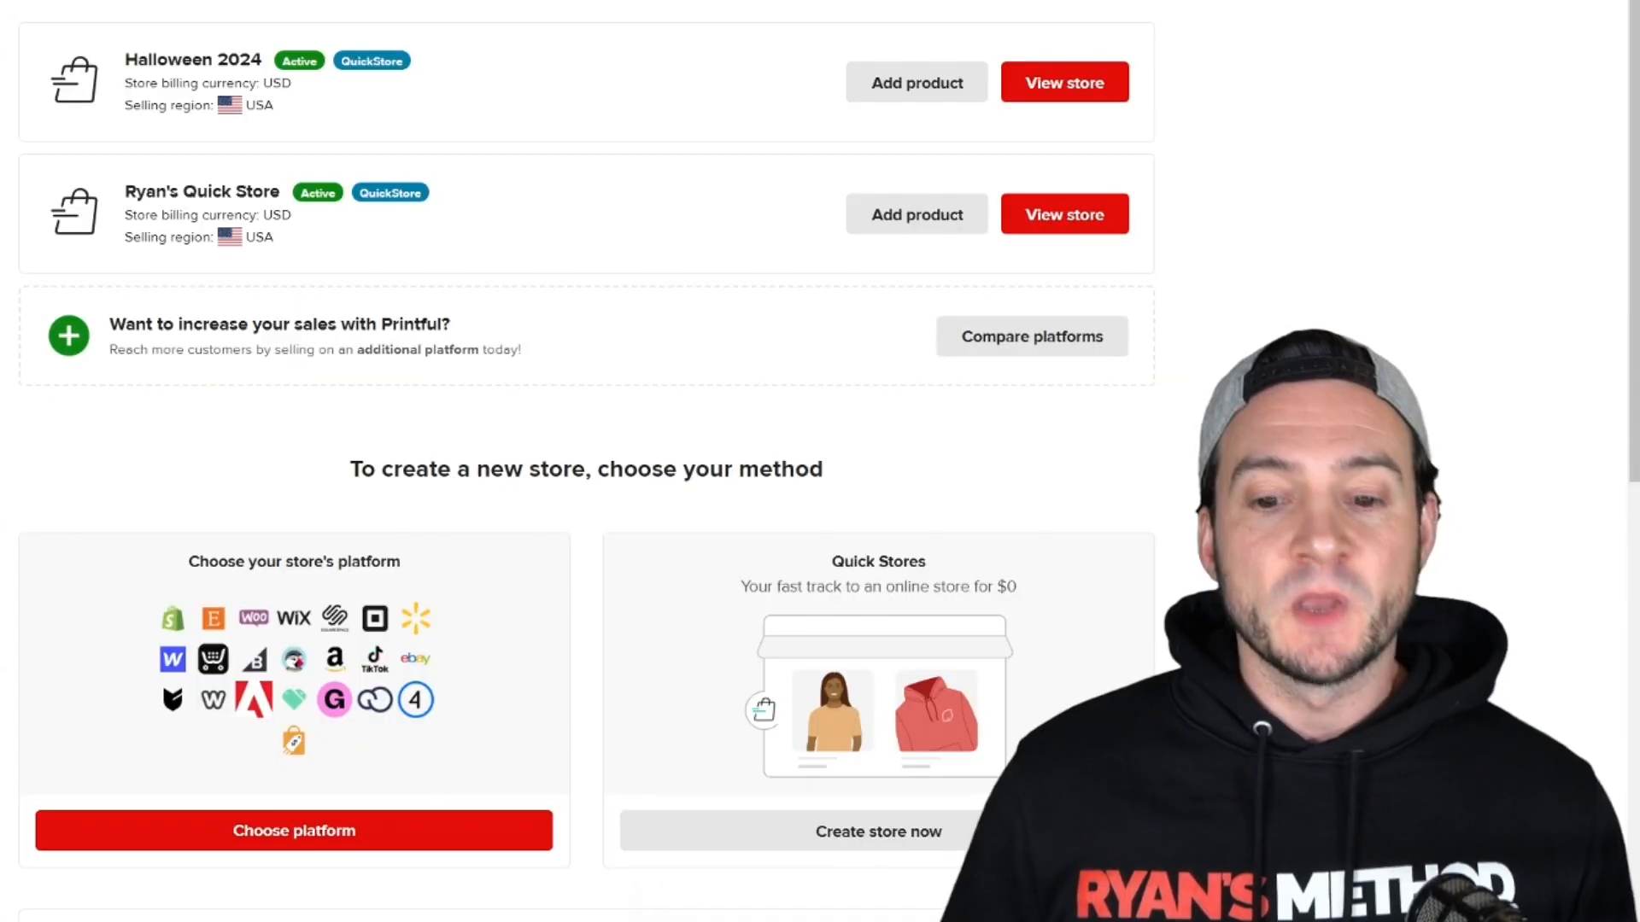
pyautogui.scroll(-3, 572, 223)
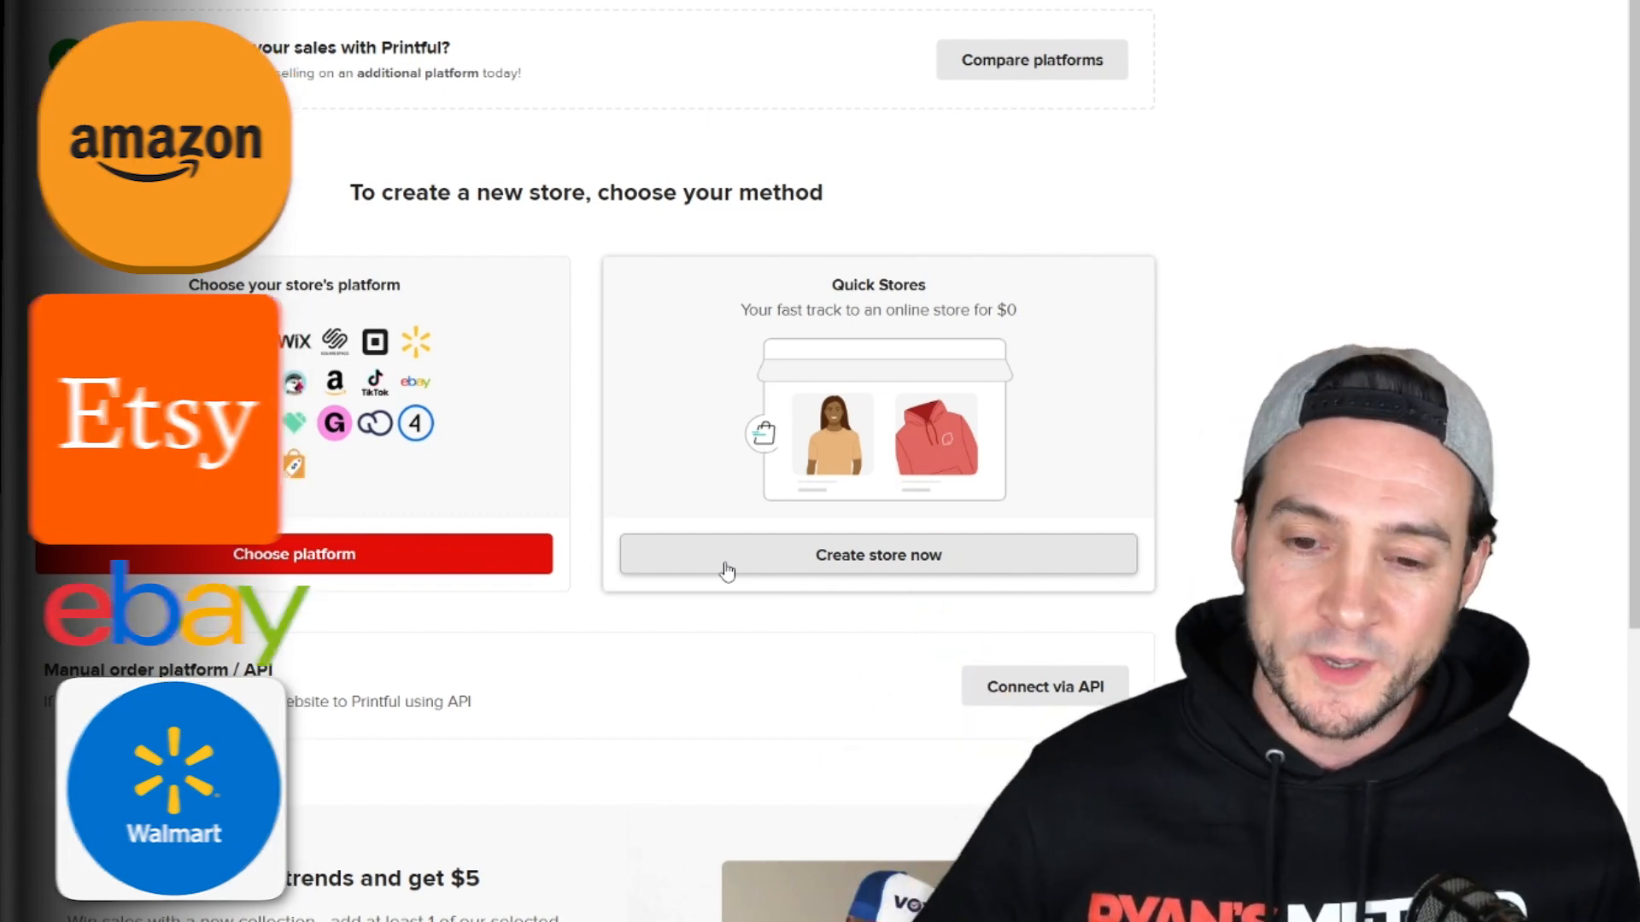
pyautogui.click(726, 567)
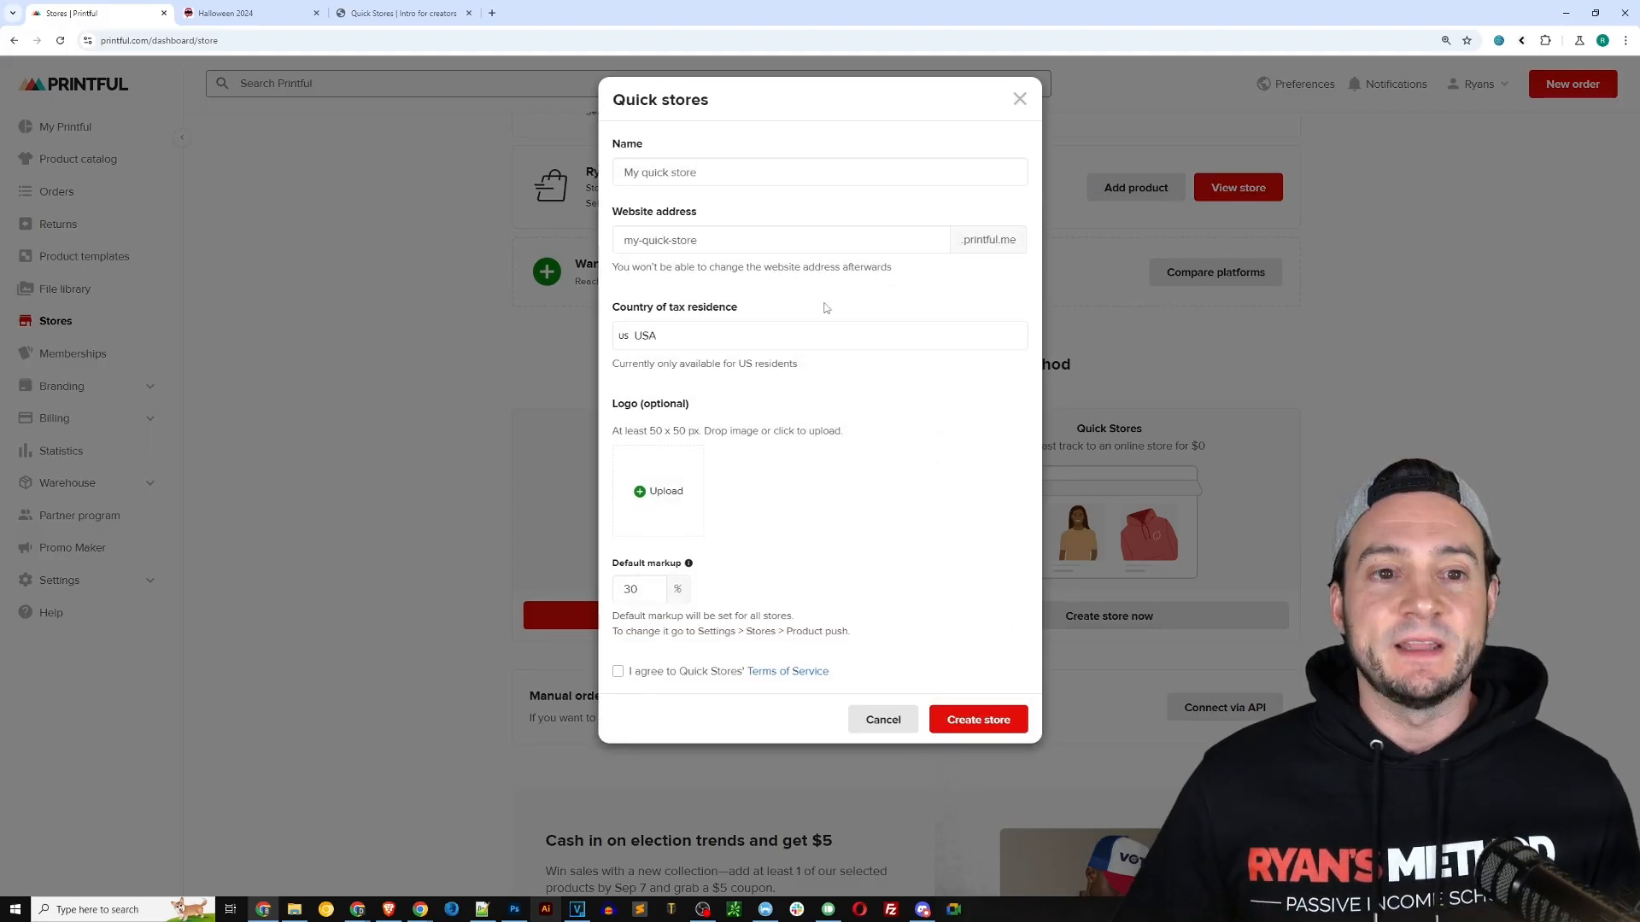
# Name the store Halloween Costumes 2024 and set its website address to halloween2024v2
pyautogui.click(683, 175)
pyautogui.write('ha')
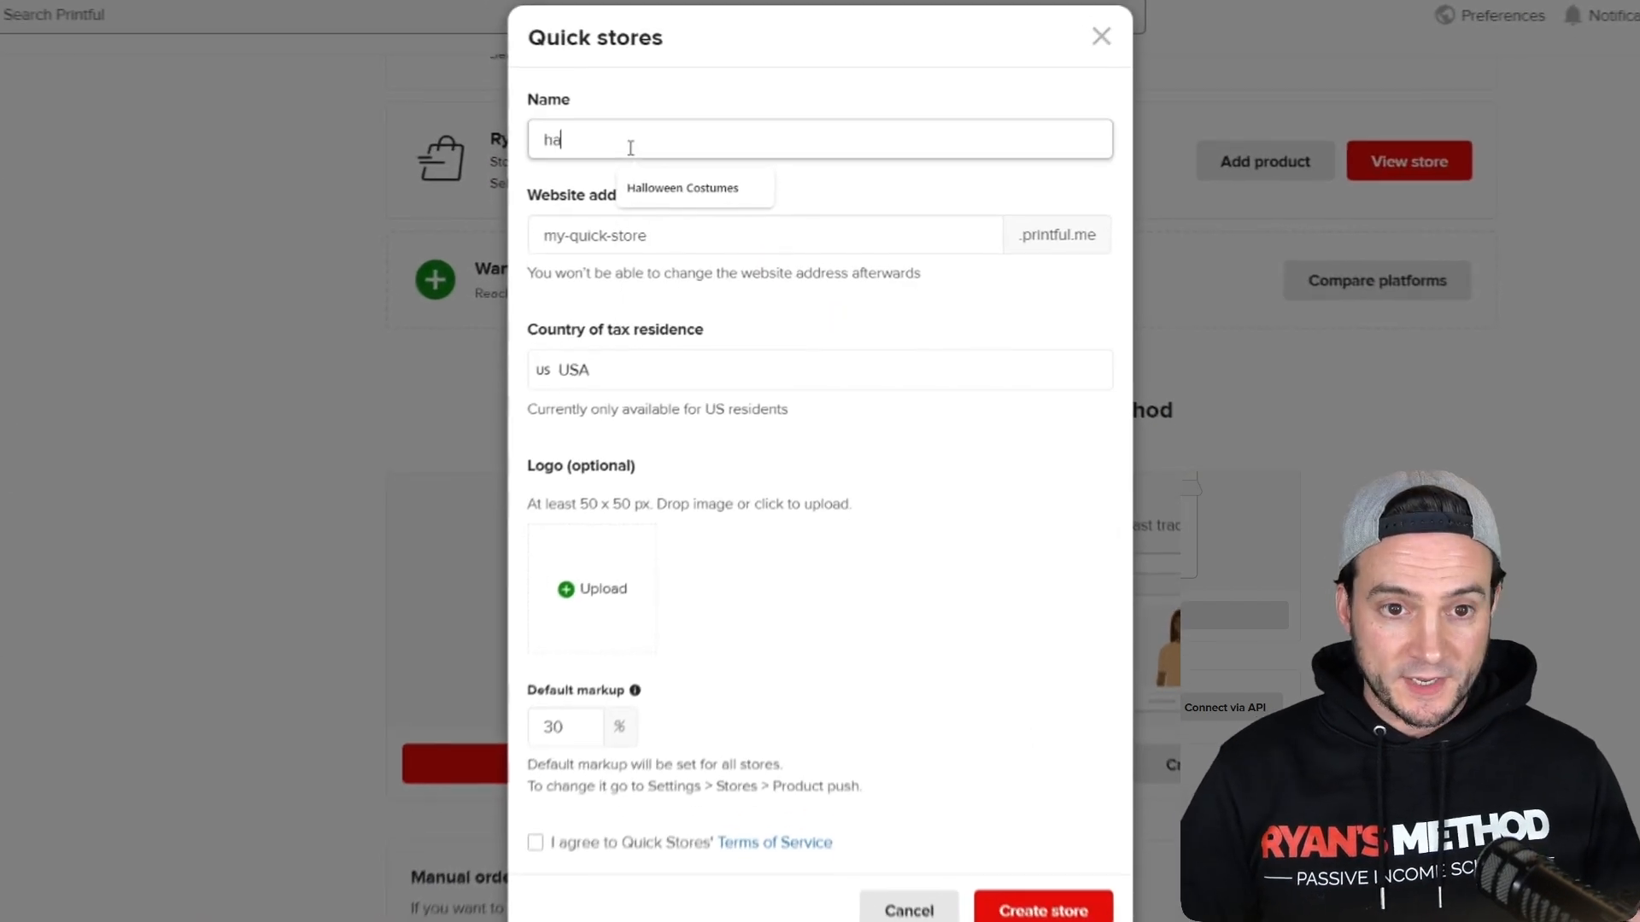
pyautogui.hotkey('ctrl', 'a')
pyautogui.write('llowee')
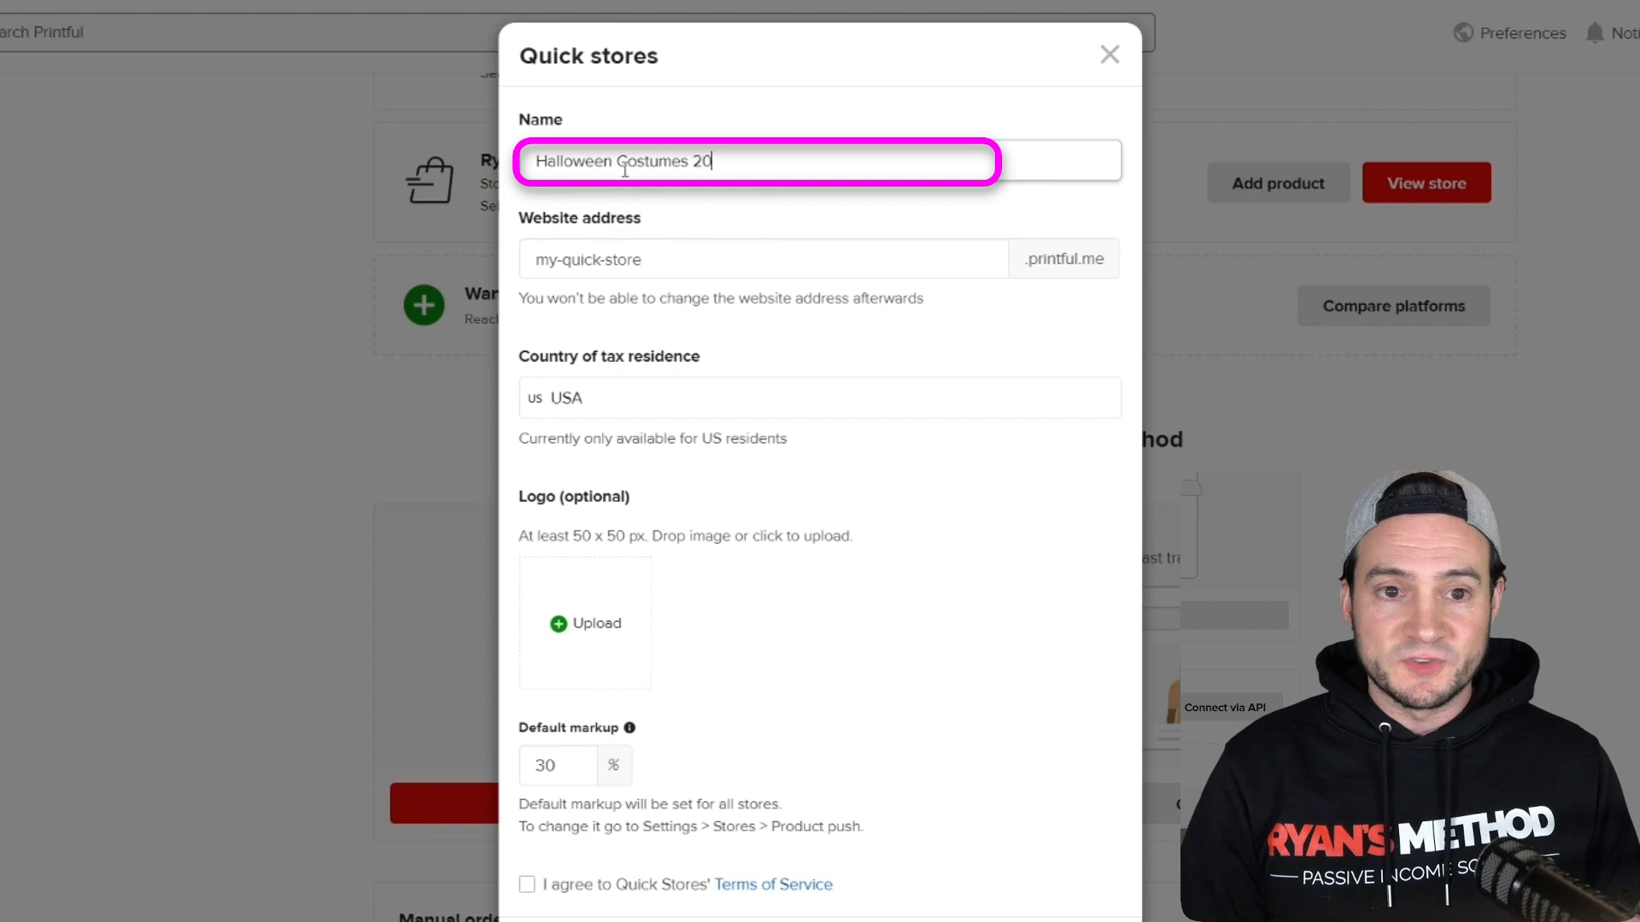
pyautogui.click(698, 249)
pyautogui.write('halloween2024v2')
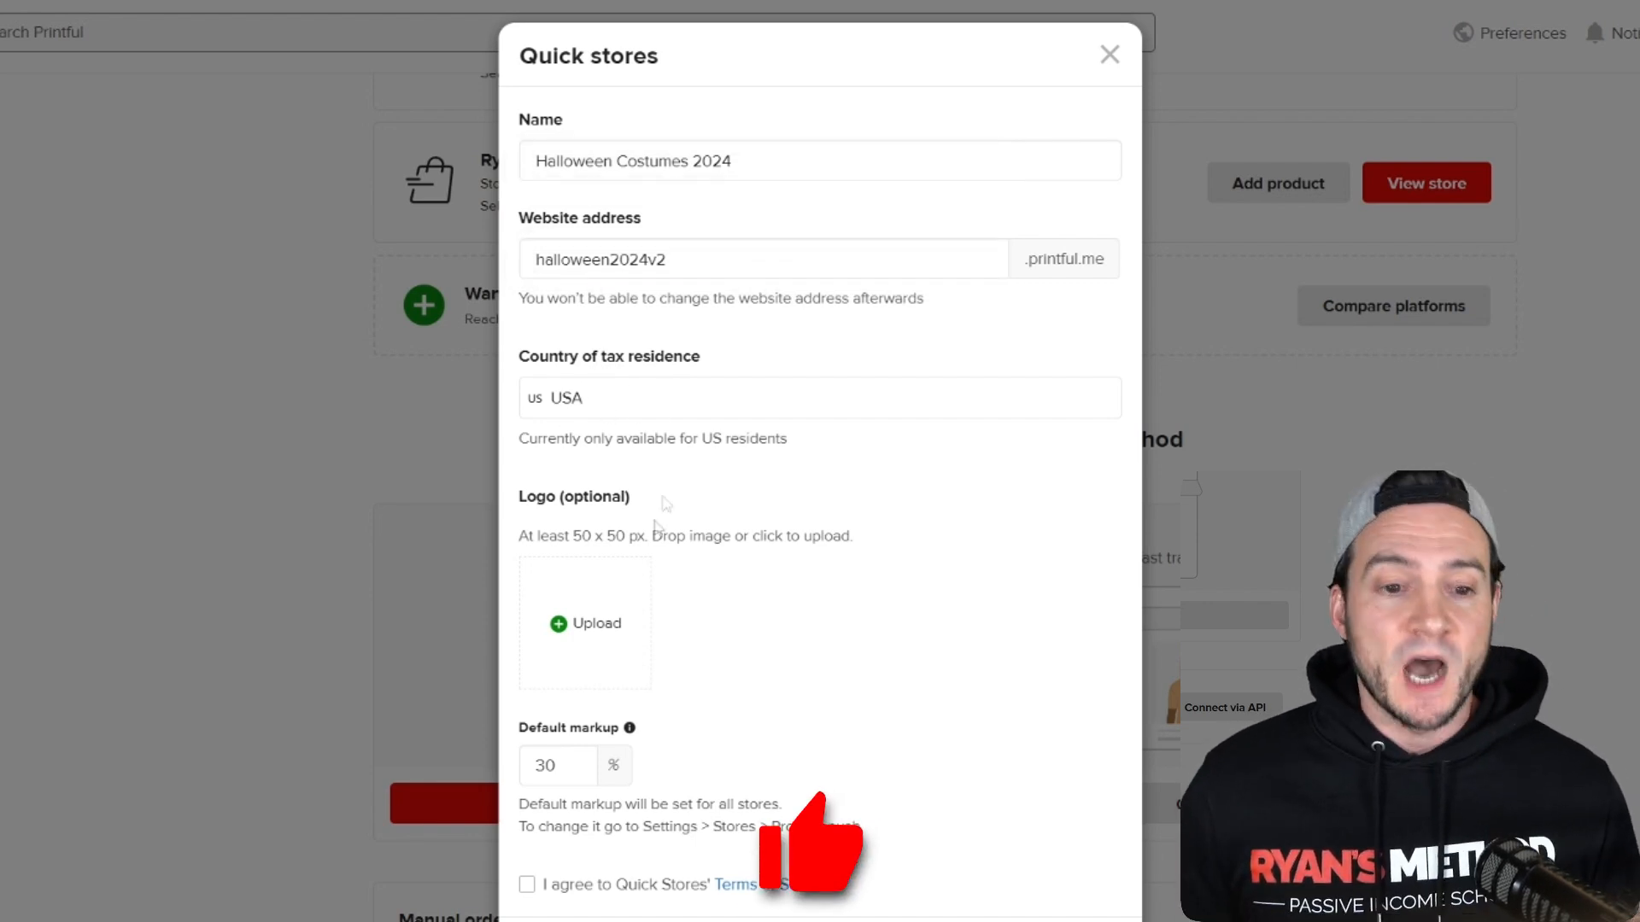
# Upload the vampire mouth image as the store logo, agree to the Terms of Service and create the store
pyautogui.moveTo(310, 525); pyautogui.dragTo(598, 619)
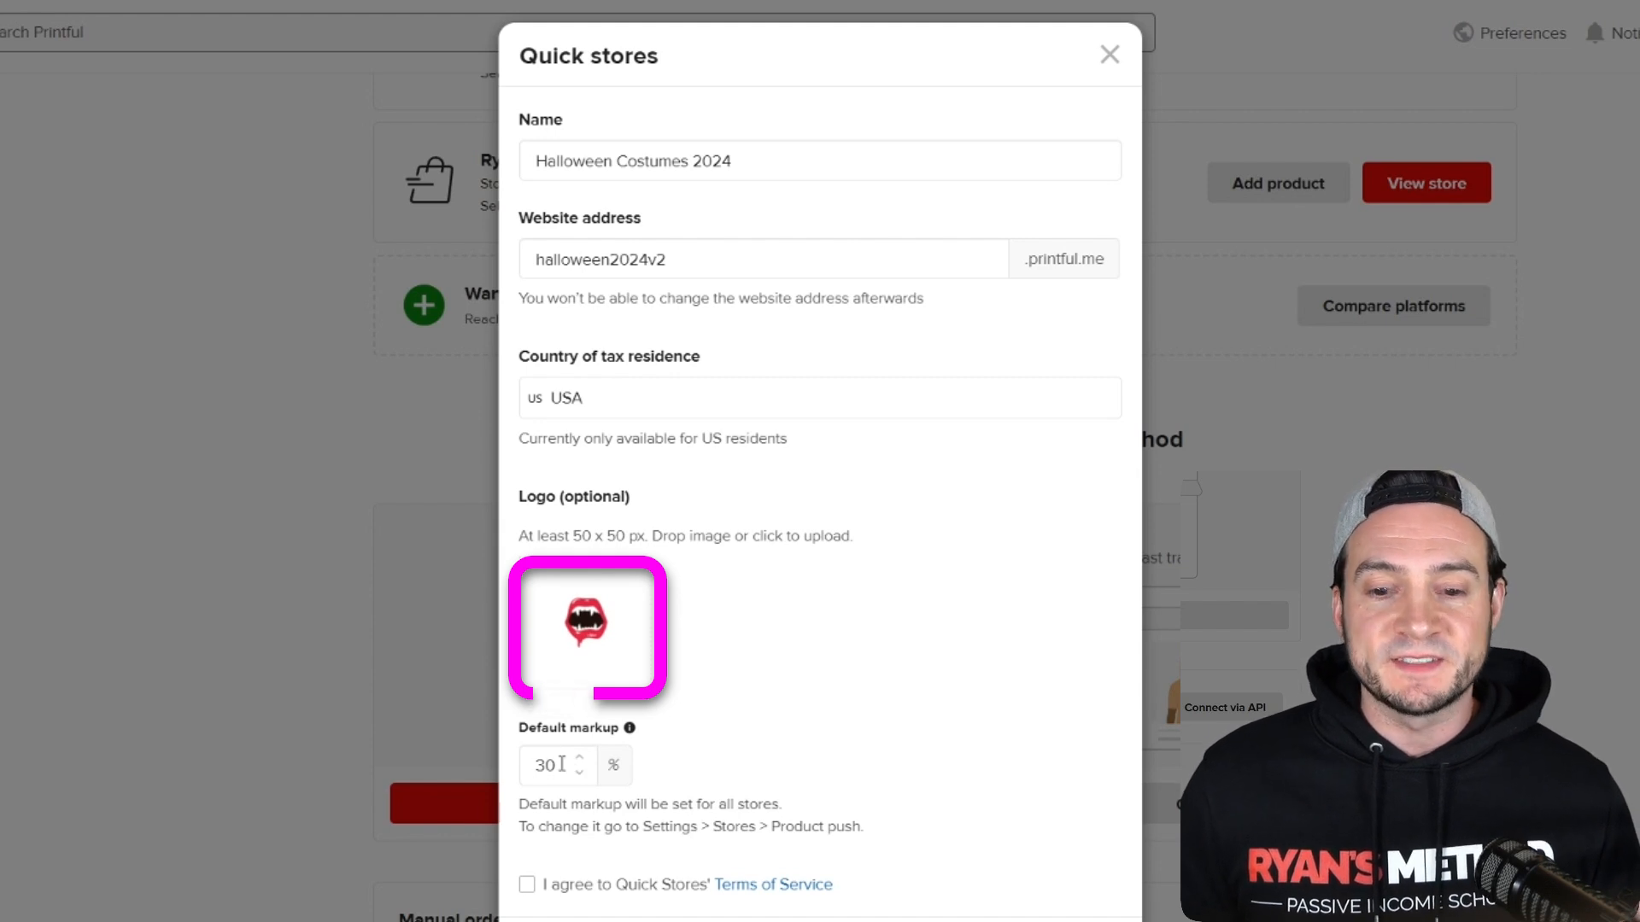
pyautogui.moveTo(561, 764); pyautogui.dragTo(512, 771)
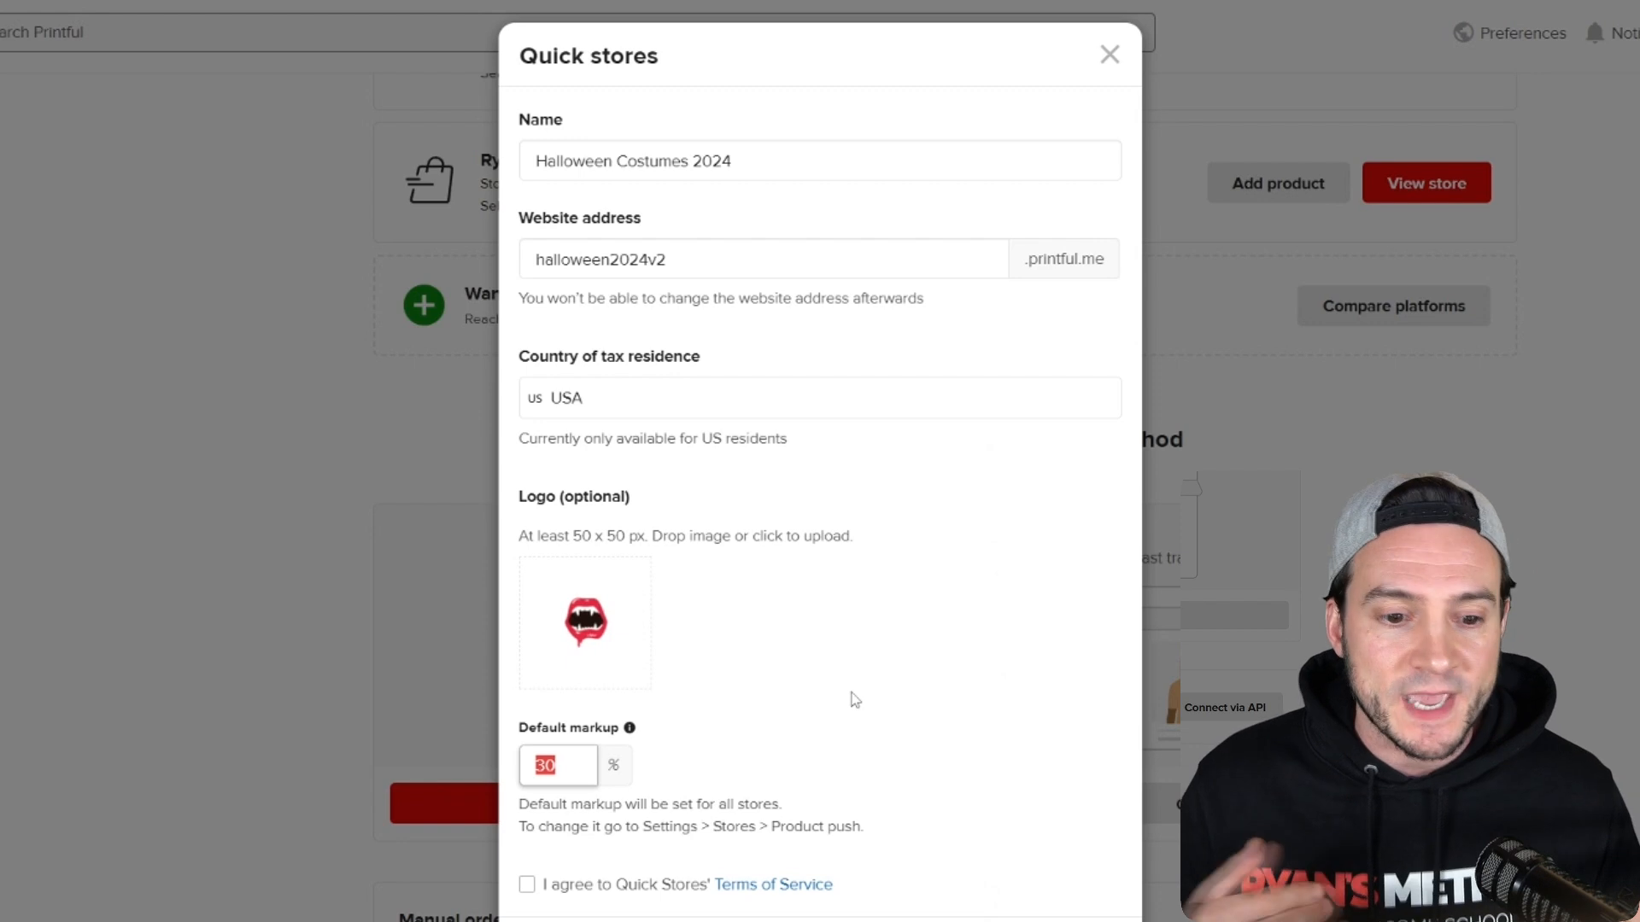
pyautogui.click(527, 884)
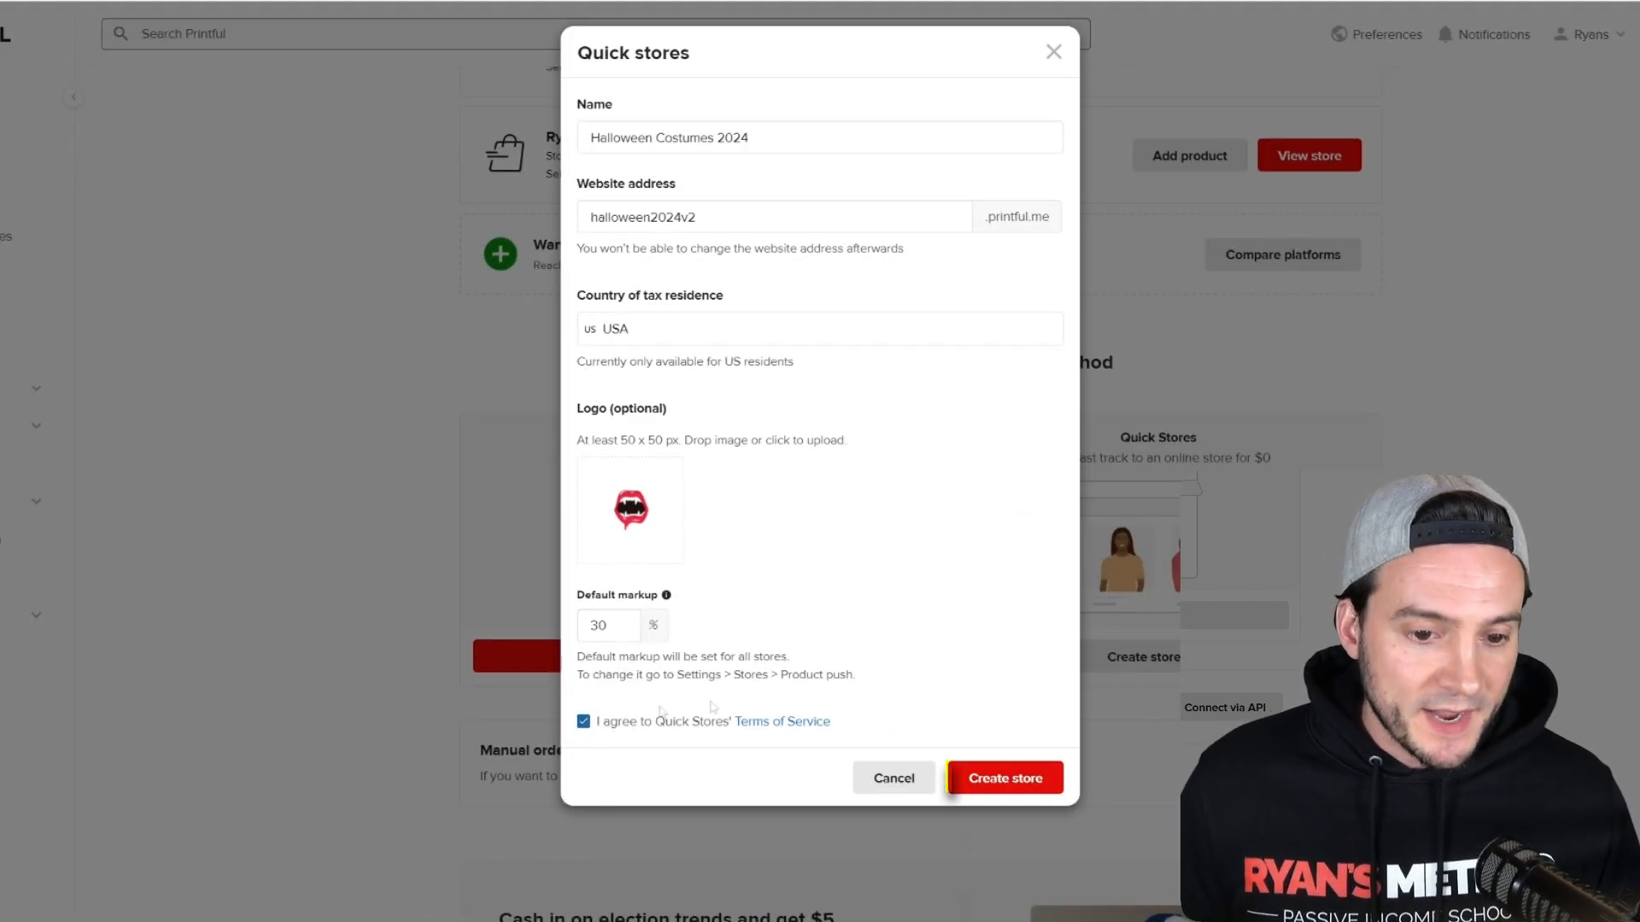
pyautogui.click(1004, 779)
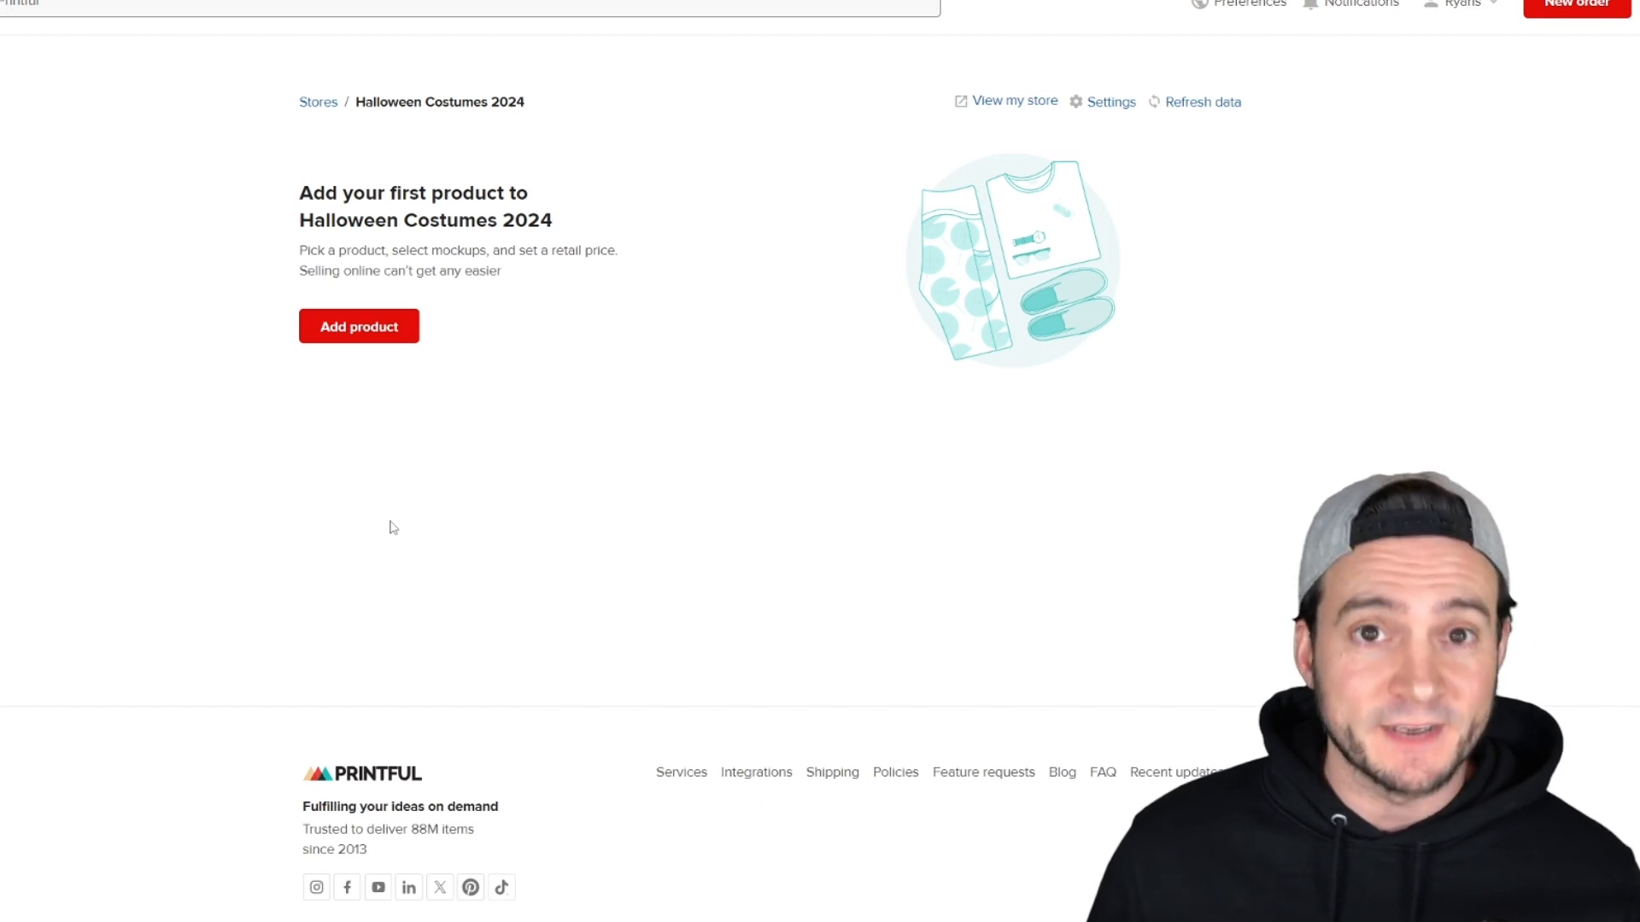
# Add a product to the new store, finding the Unisex Classic Tee Gildan 5000 by searching for 5000
pyautogui.click(366, 330)
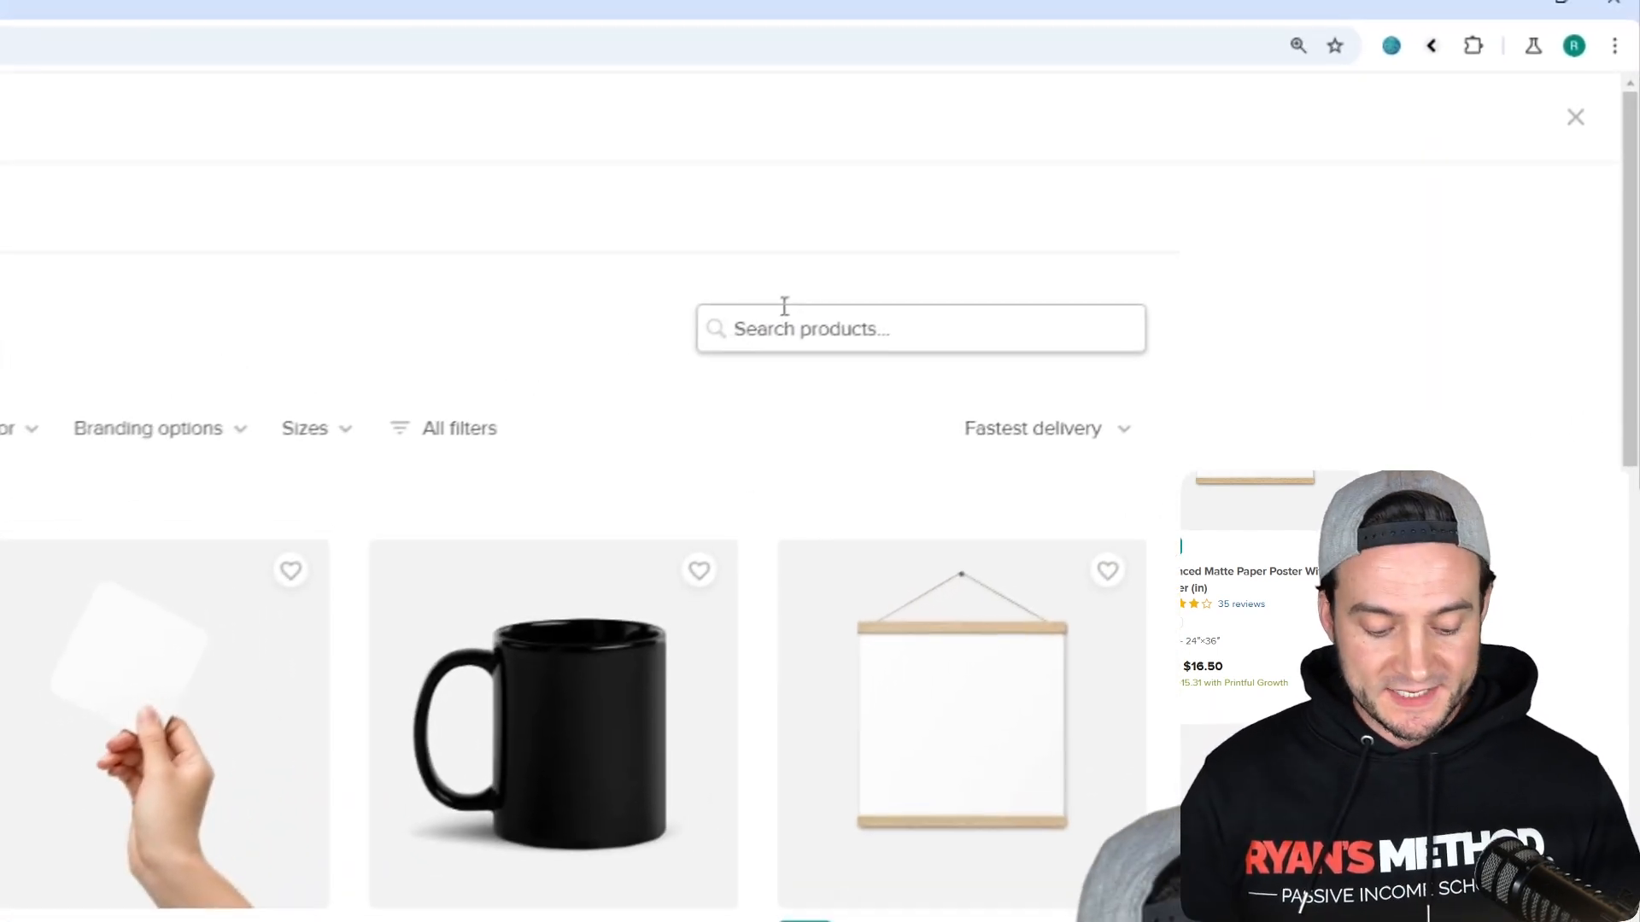
pyautogui.click(784, 306)
pyautogui.write('5000')
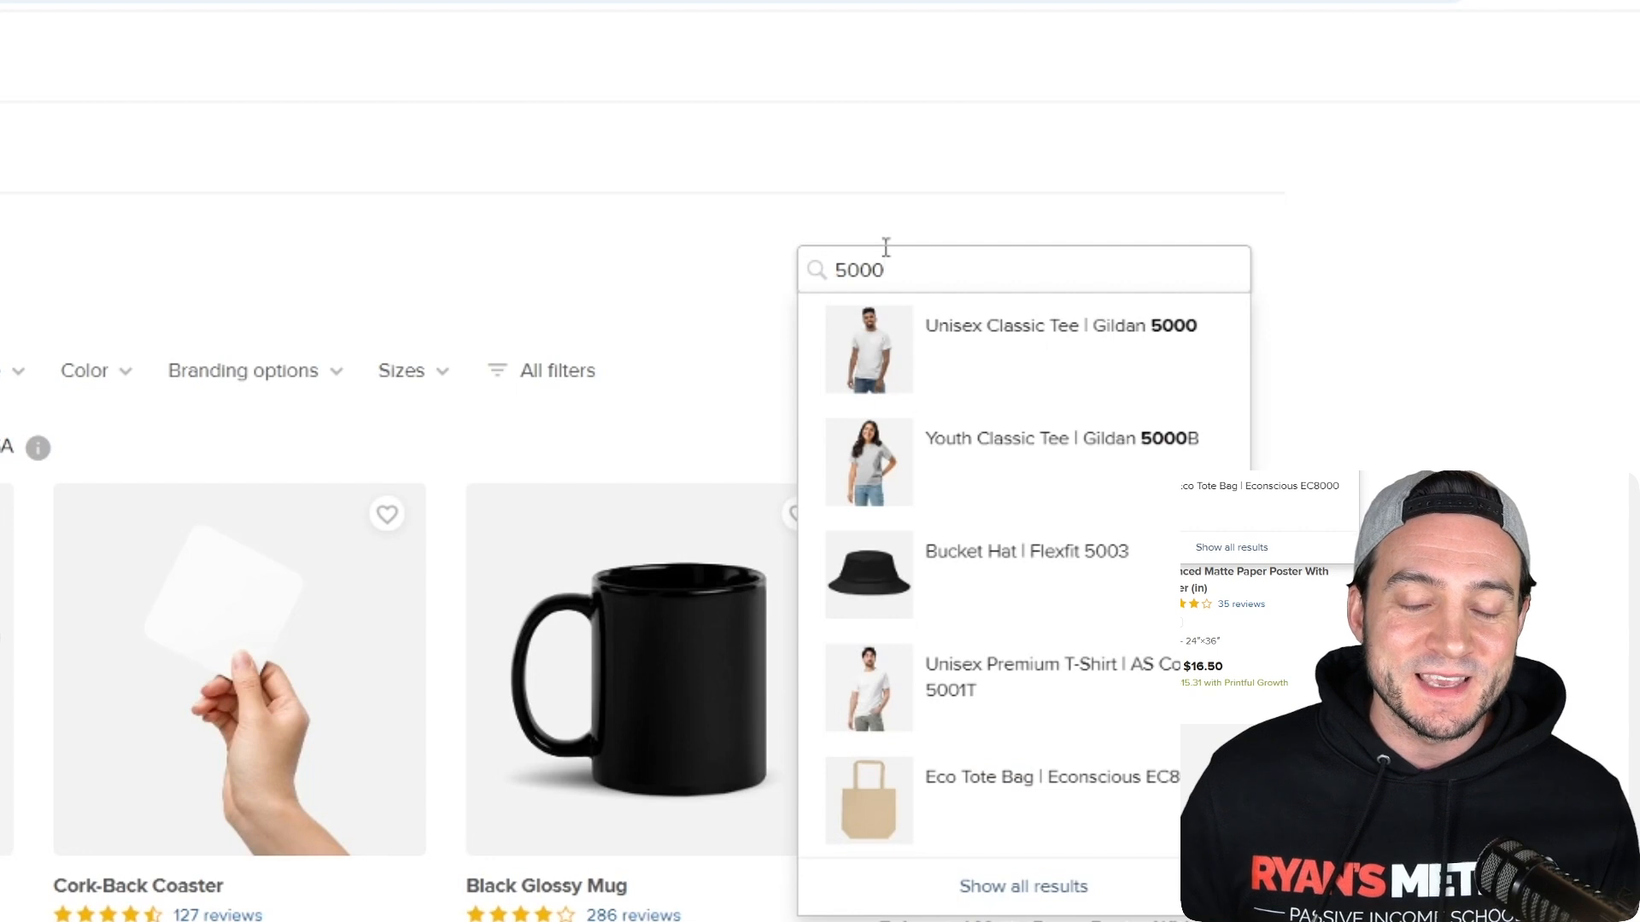
pyautogui.click(1040, 349)
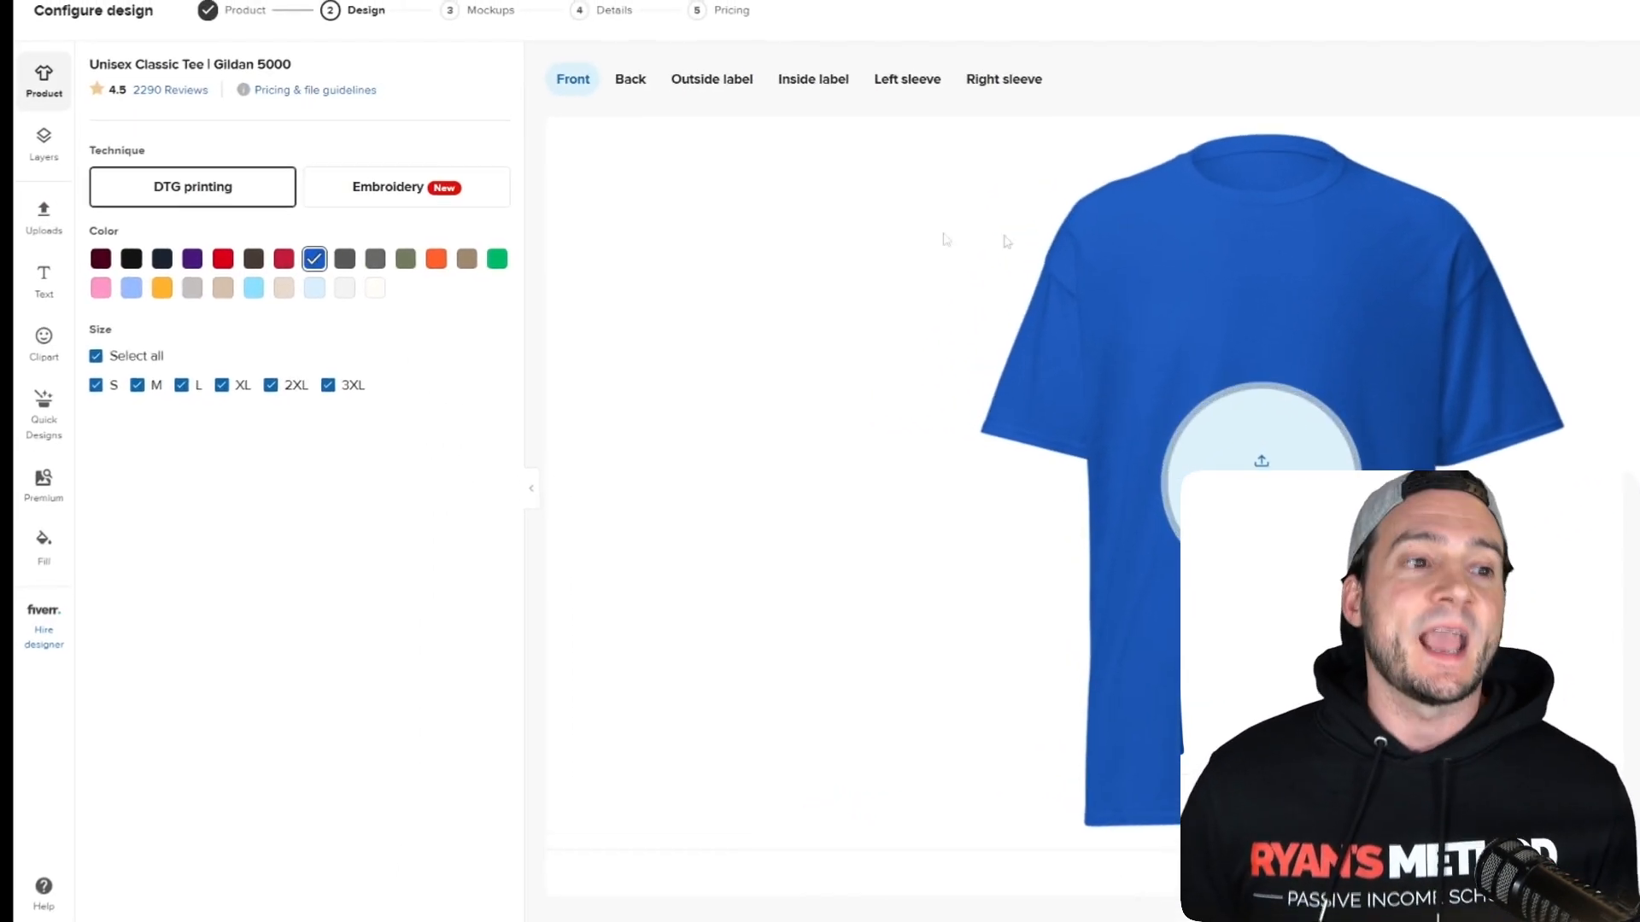
# Apply Guerilla.png from the file library to the shirt front, then enlarge and position it over the chest
pyautogui.click(44, 217)
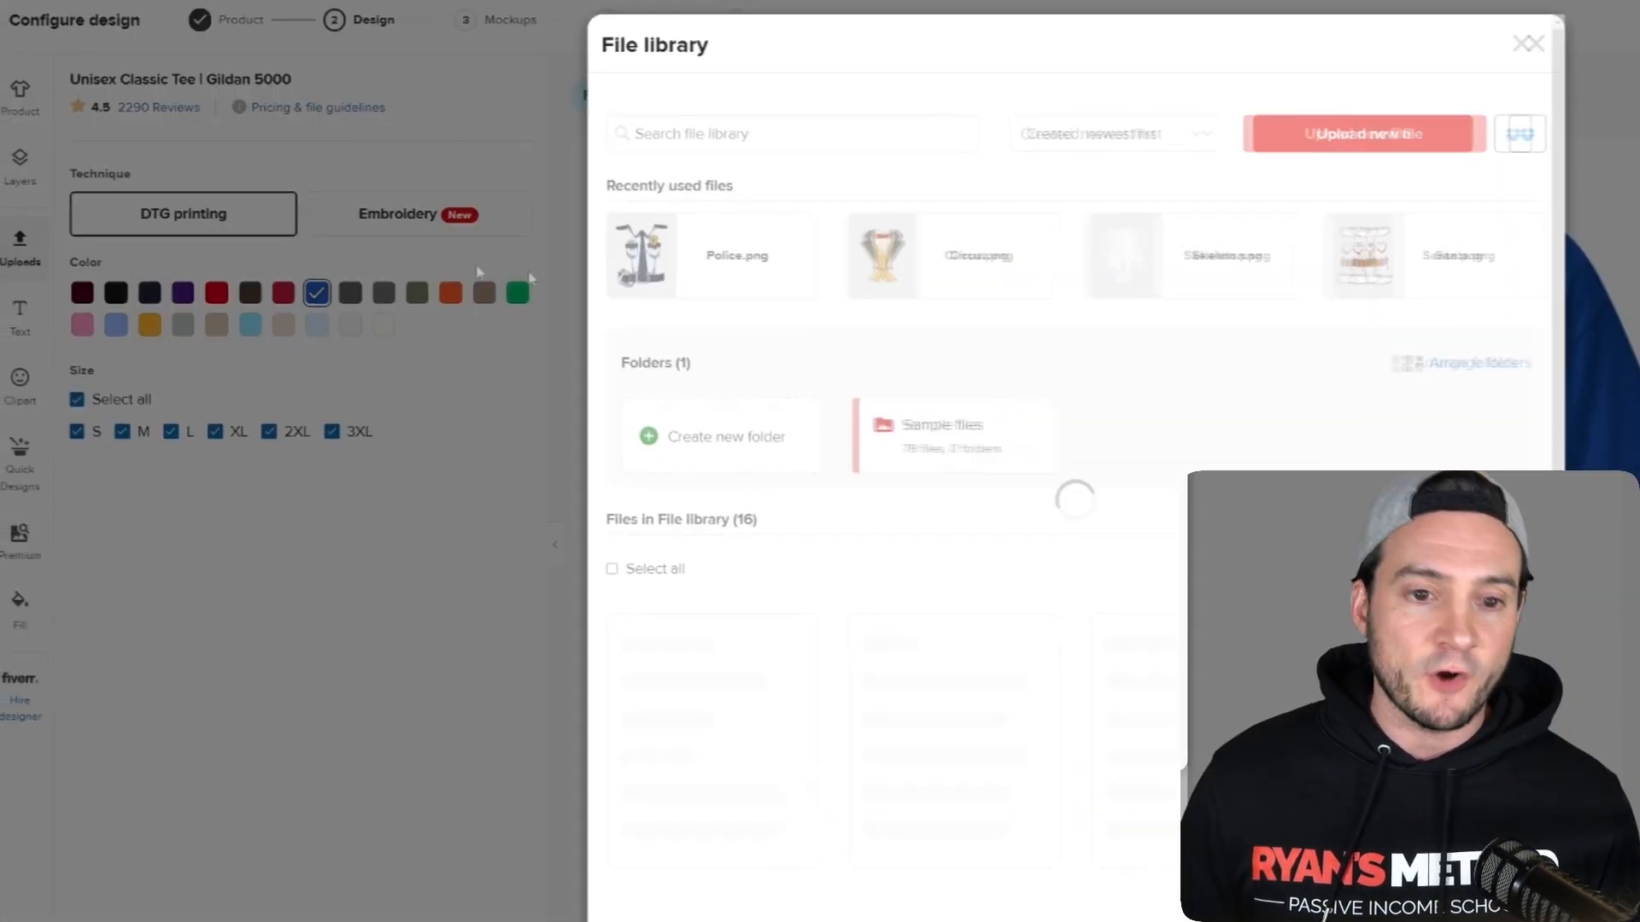
pyautogui.scroll(-3, 1098, 405)
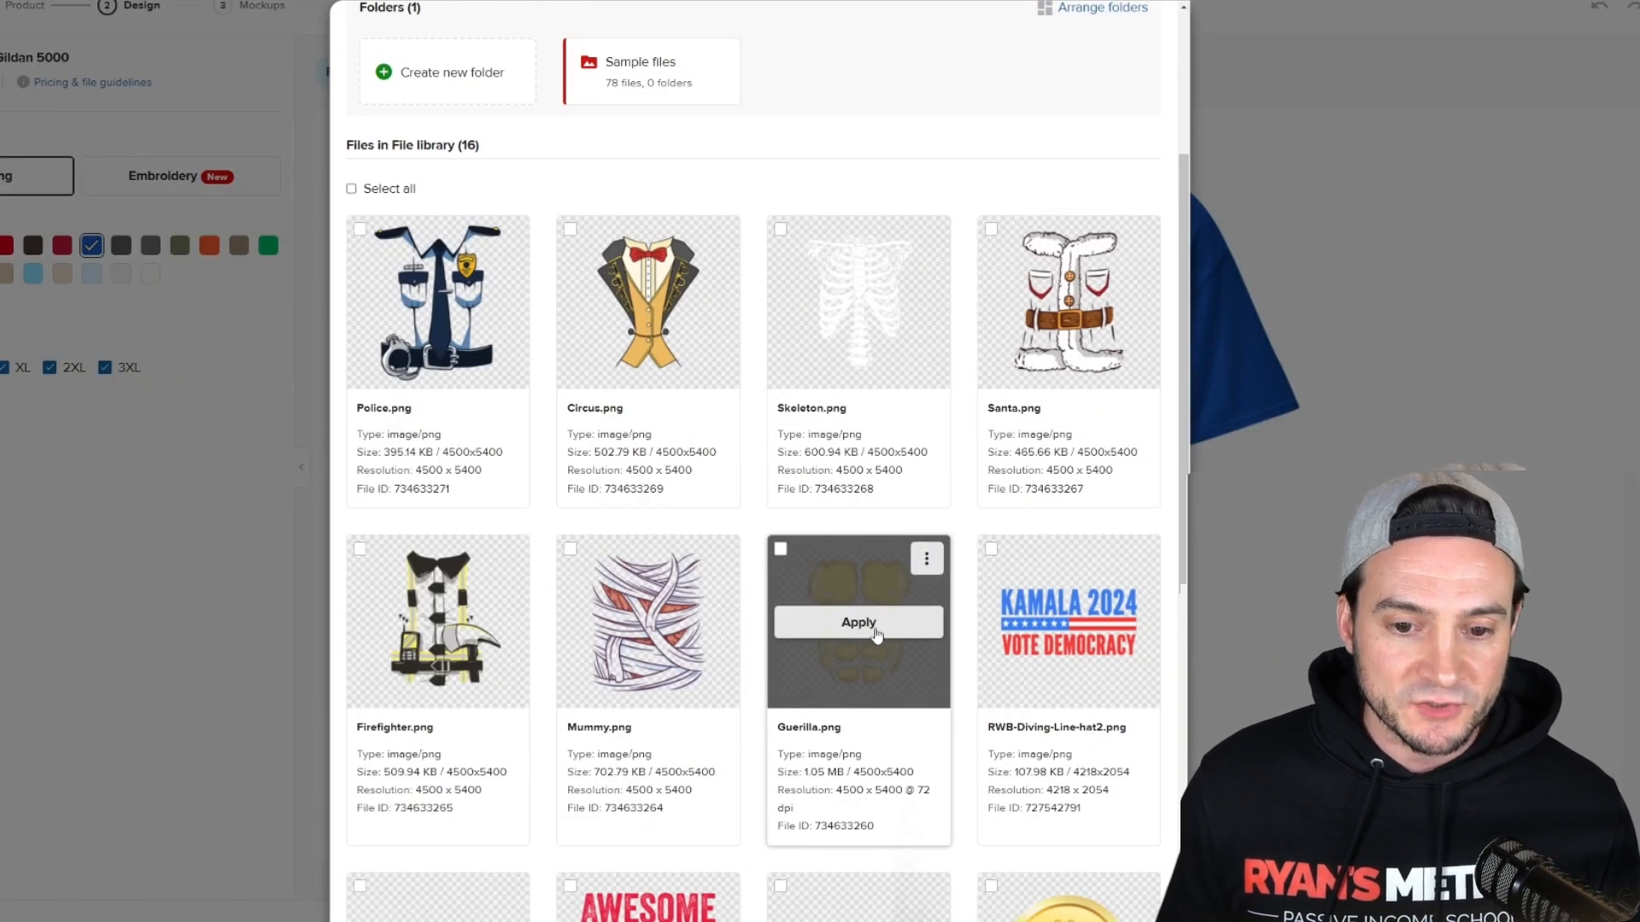
pyautogui.click(880, 625)
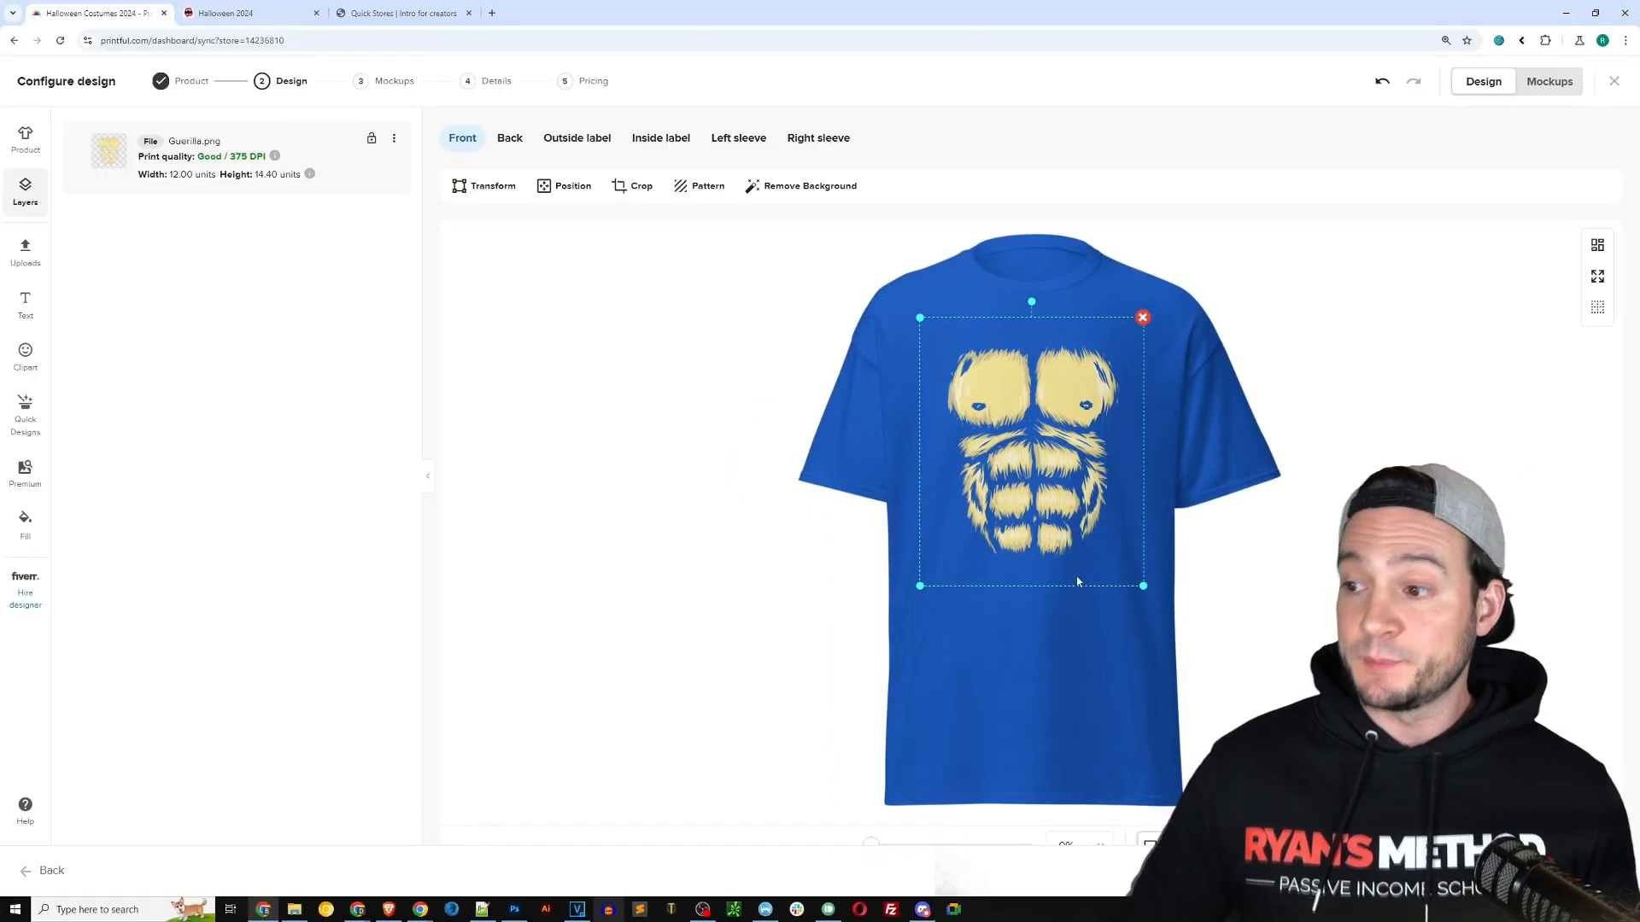
pyautogui.moveTo(1143, 587); pyautogui.dragTo(1175, 624)
pyautogui.moveTo(1058, 536); pyautogui.dragTo(1058, 544)
# Set the shirt colors to black and dark brown
pyautogui.click(26, 137)
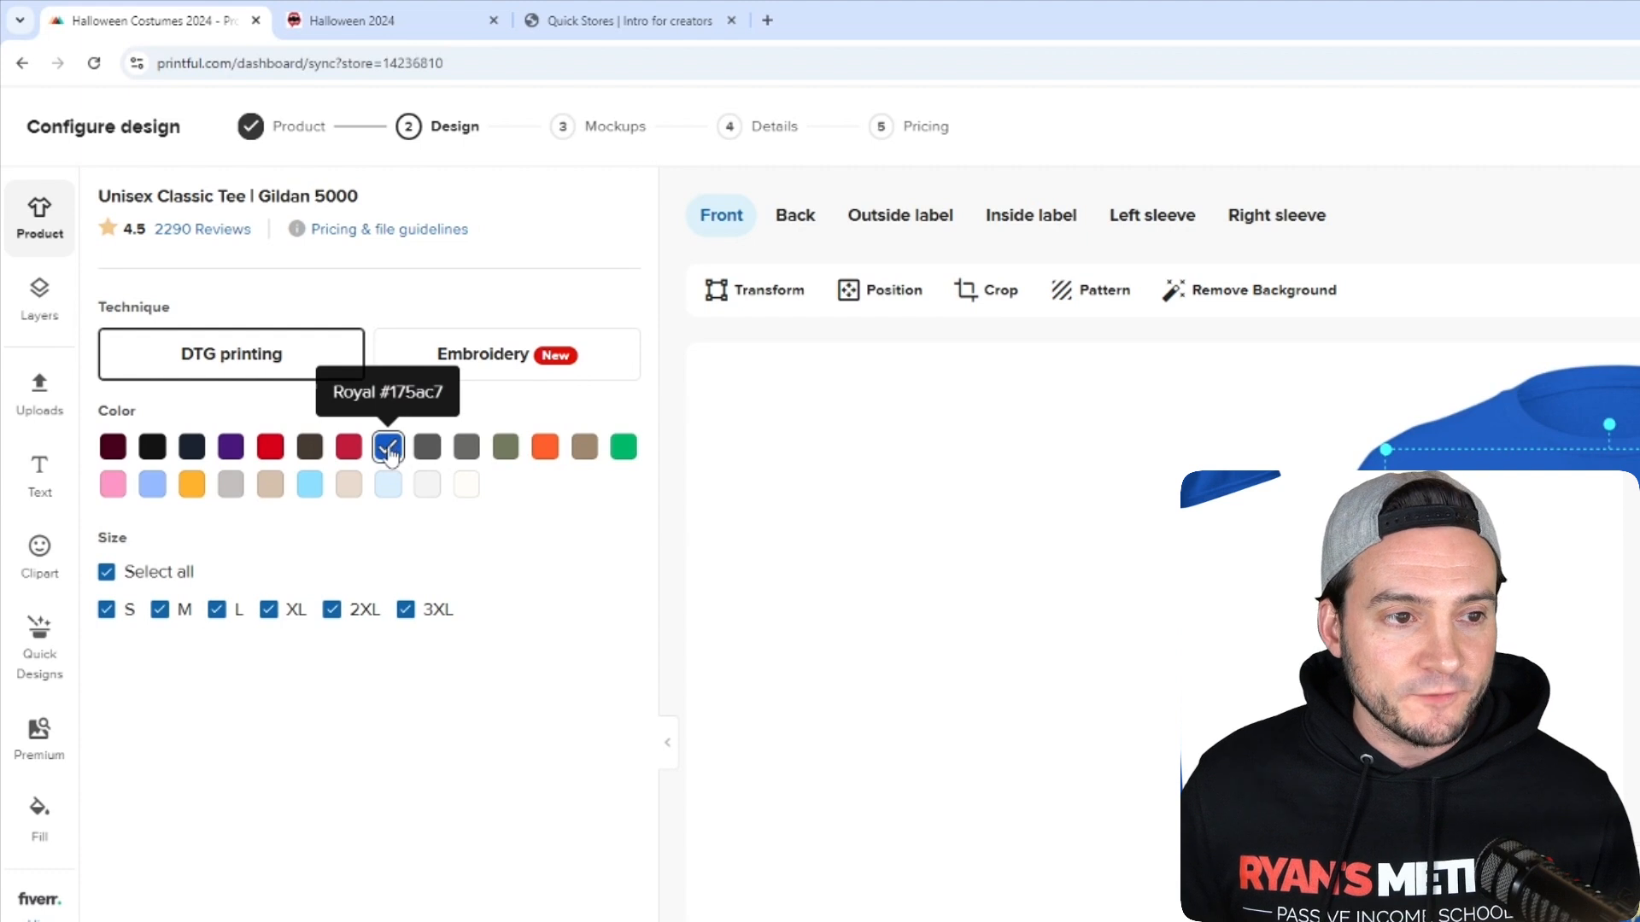
pyautogui.click(152, 446)
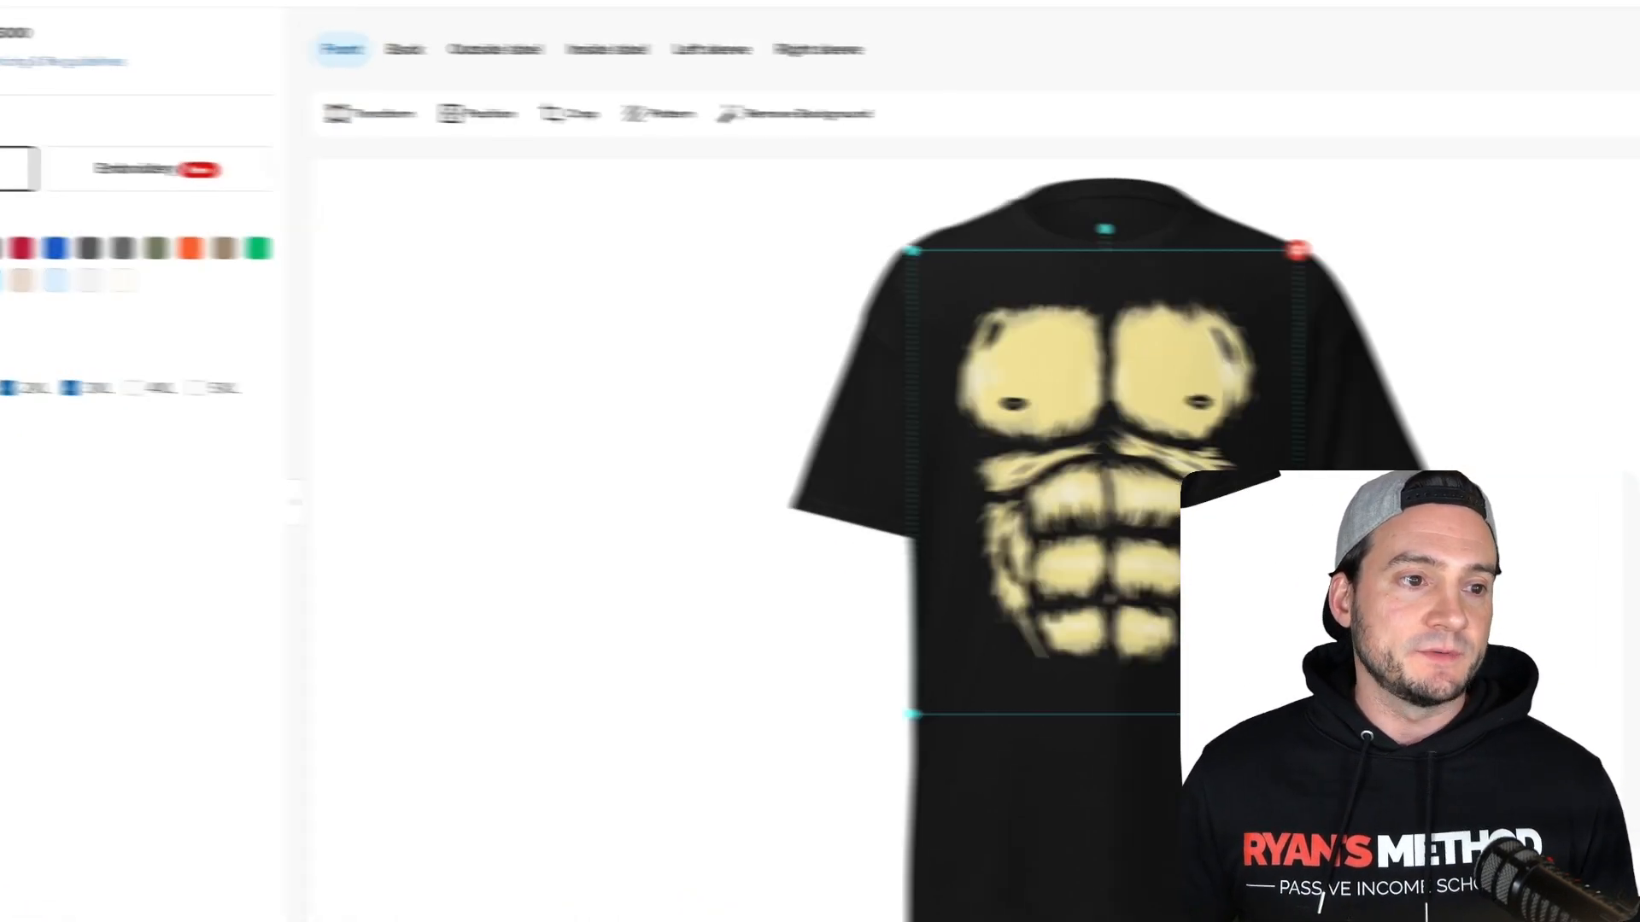
pyautogui.click(0, 233)
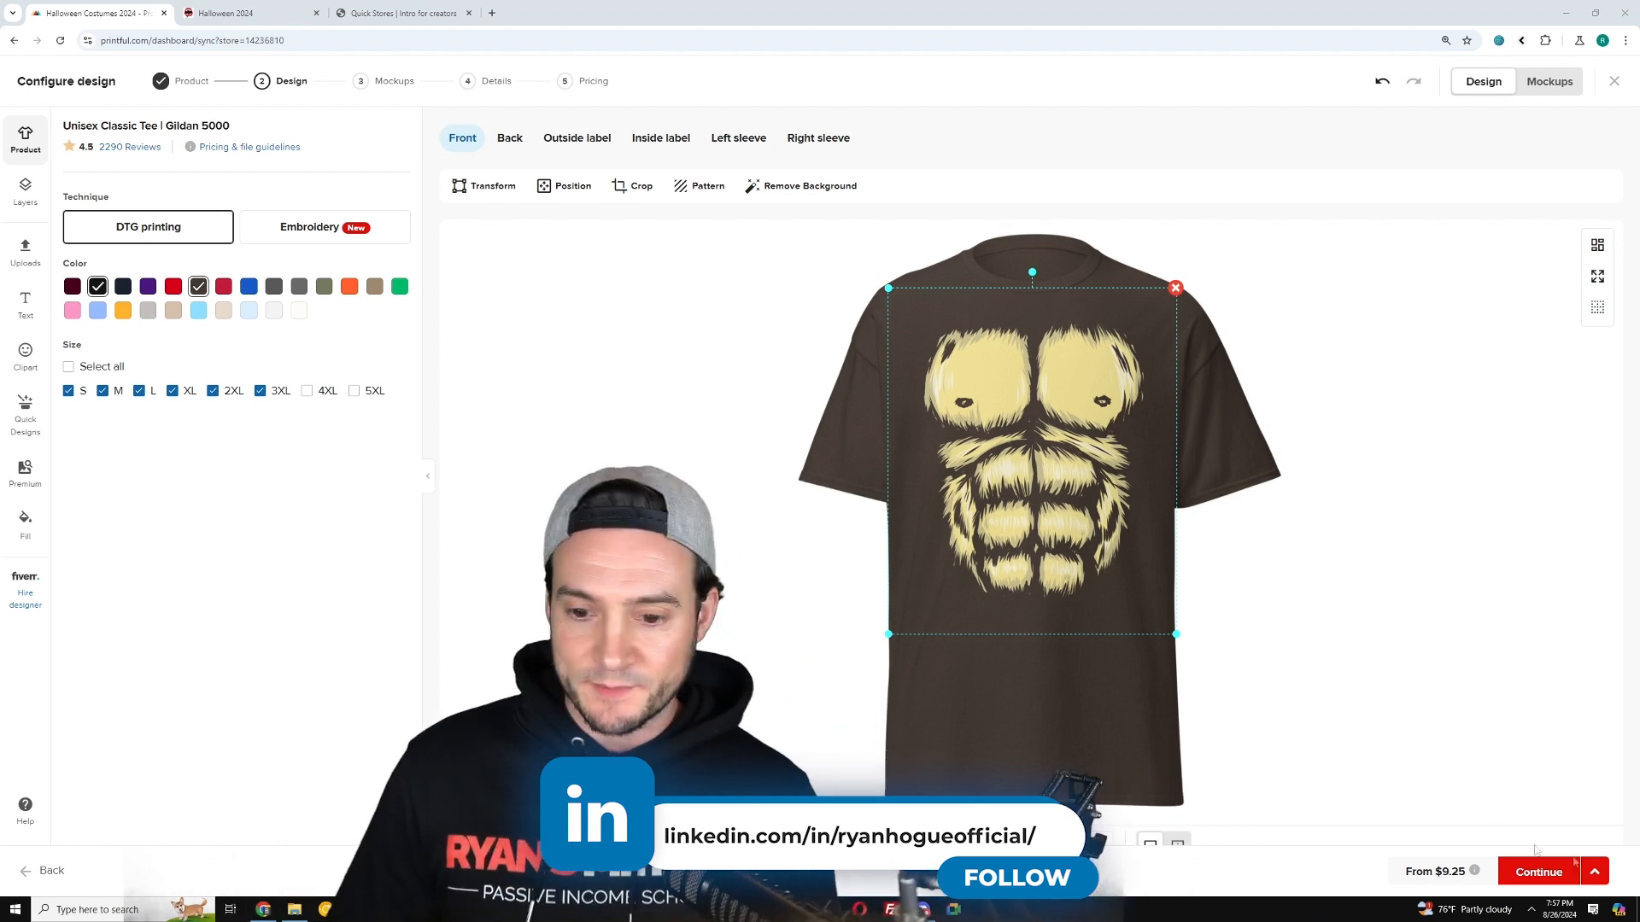
# Accept the design and choose the basic mockup with the male model as the main product image
pyautogui.click(1536, 867)
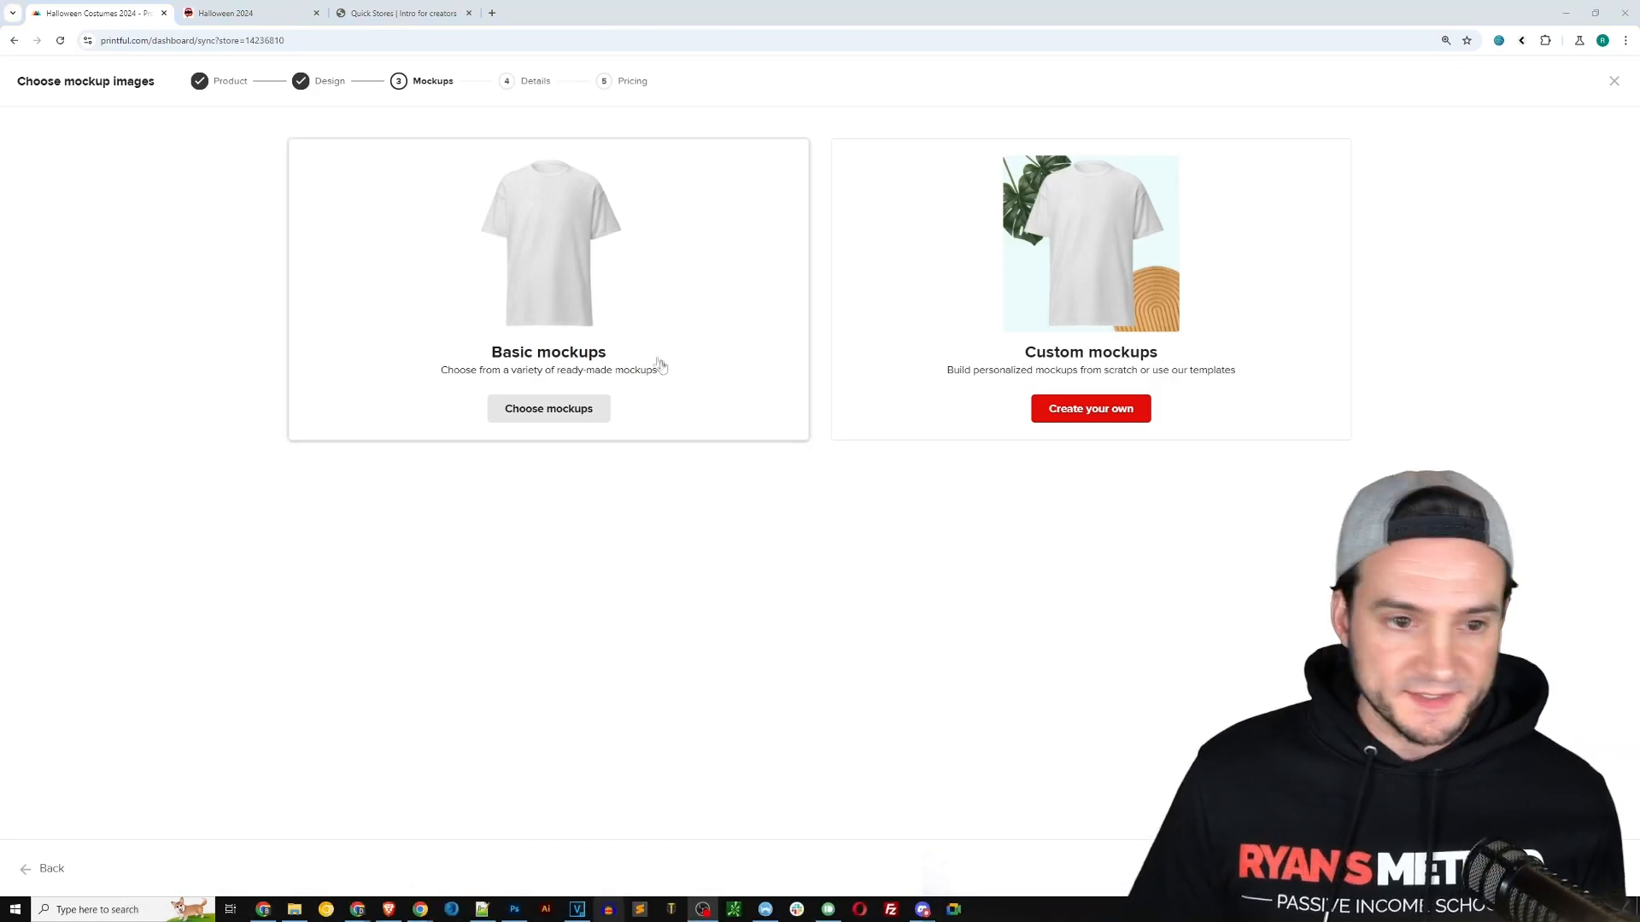
pyautogui.click(550, 409)
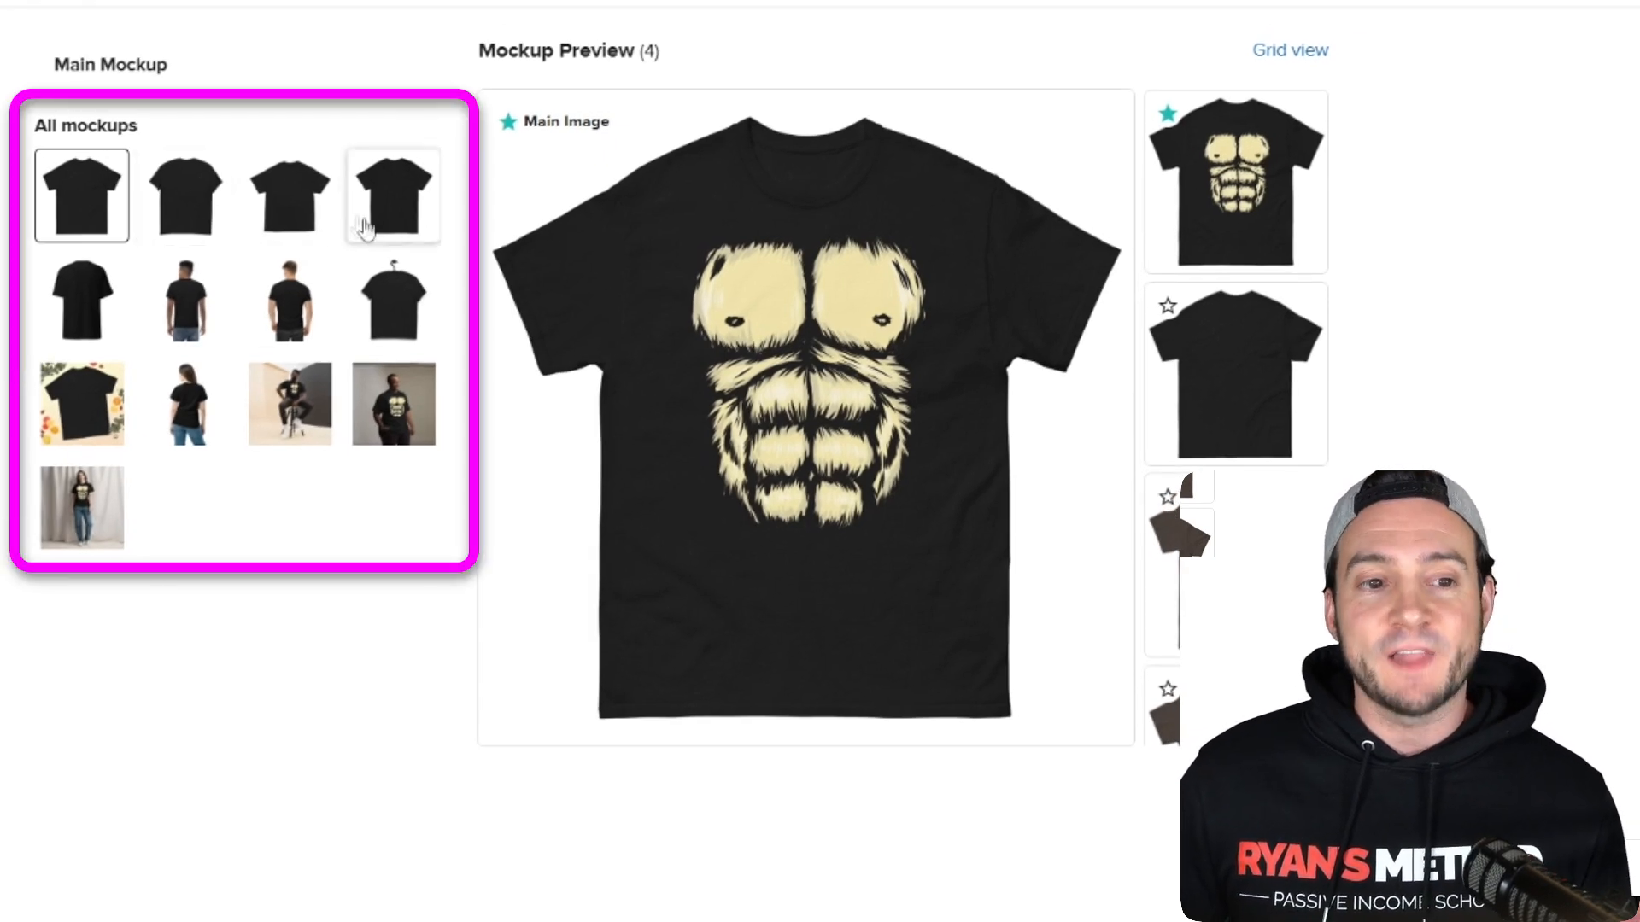
pyautogui.click(288, 301)
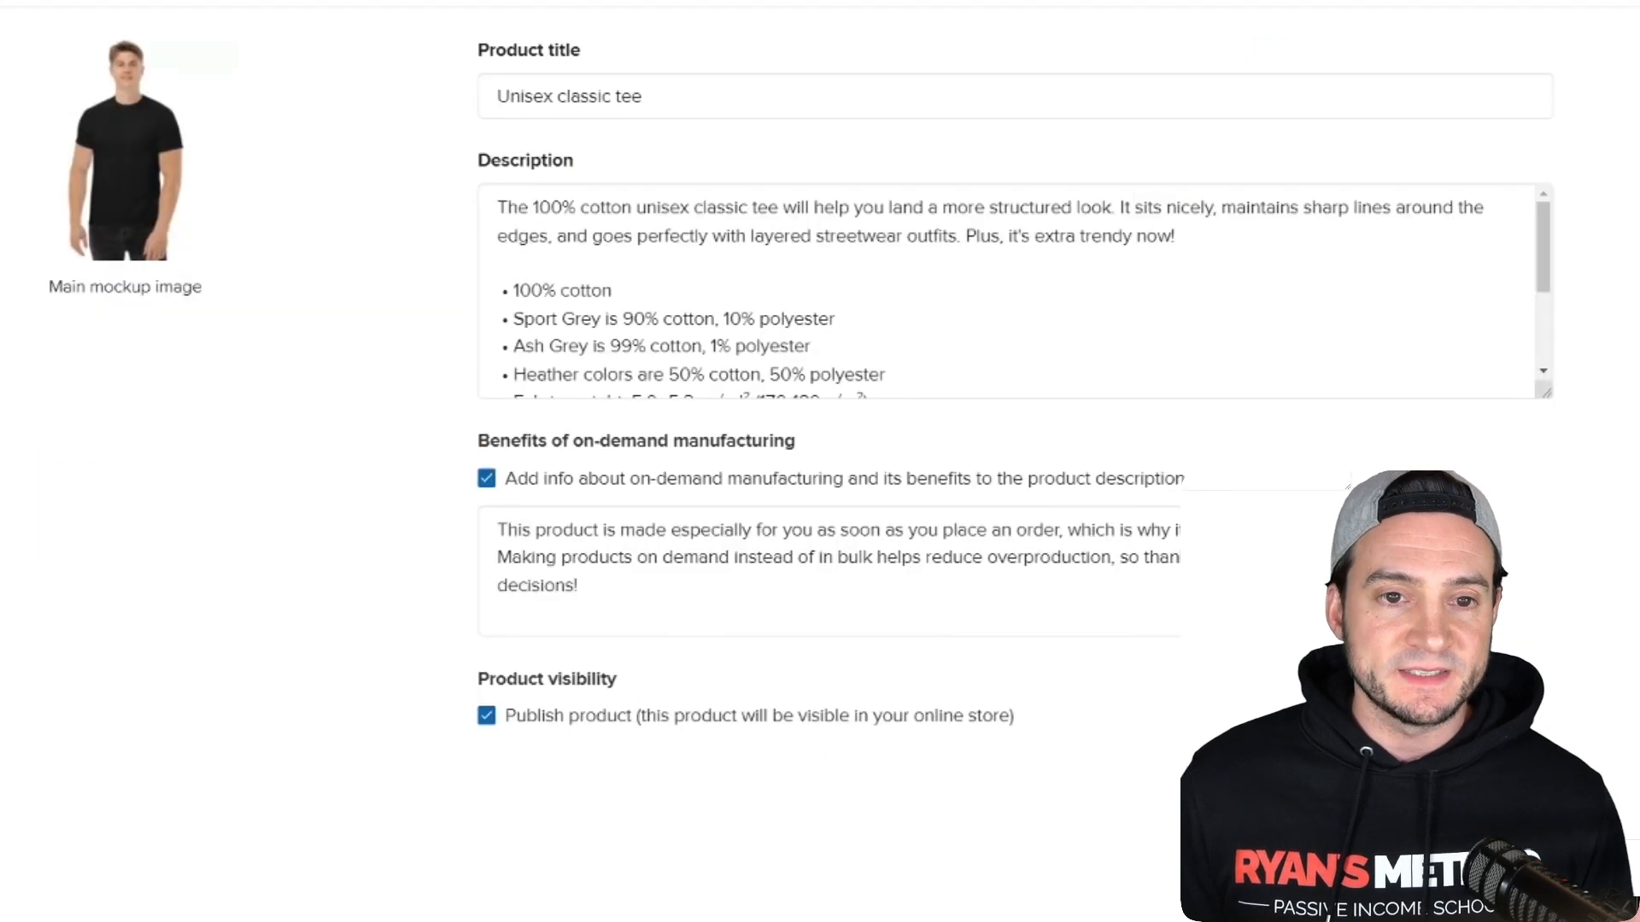
# Replace the product title with Guerilla Costume Shirt
pyautogui.moveTo(663, 102); pyautogui.dragTo(300, 99)
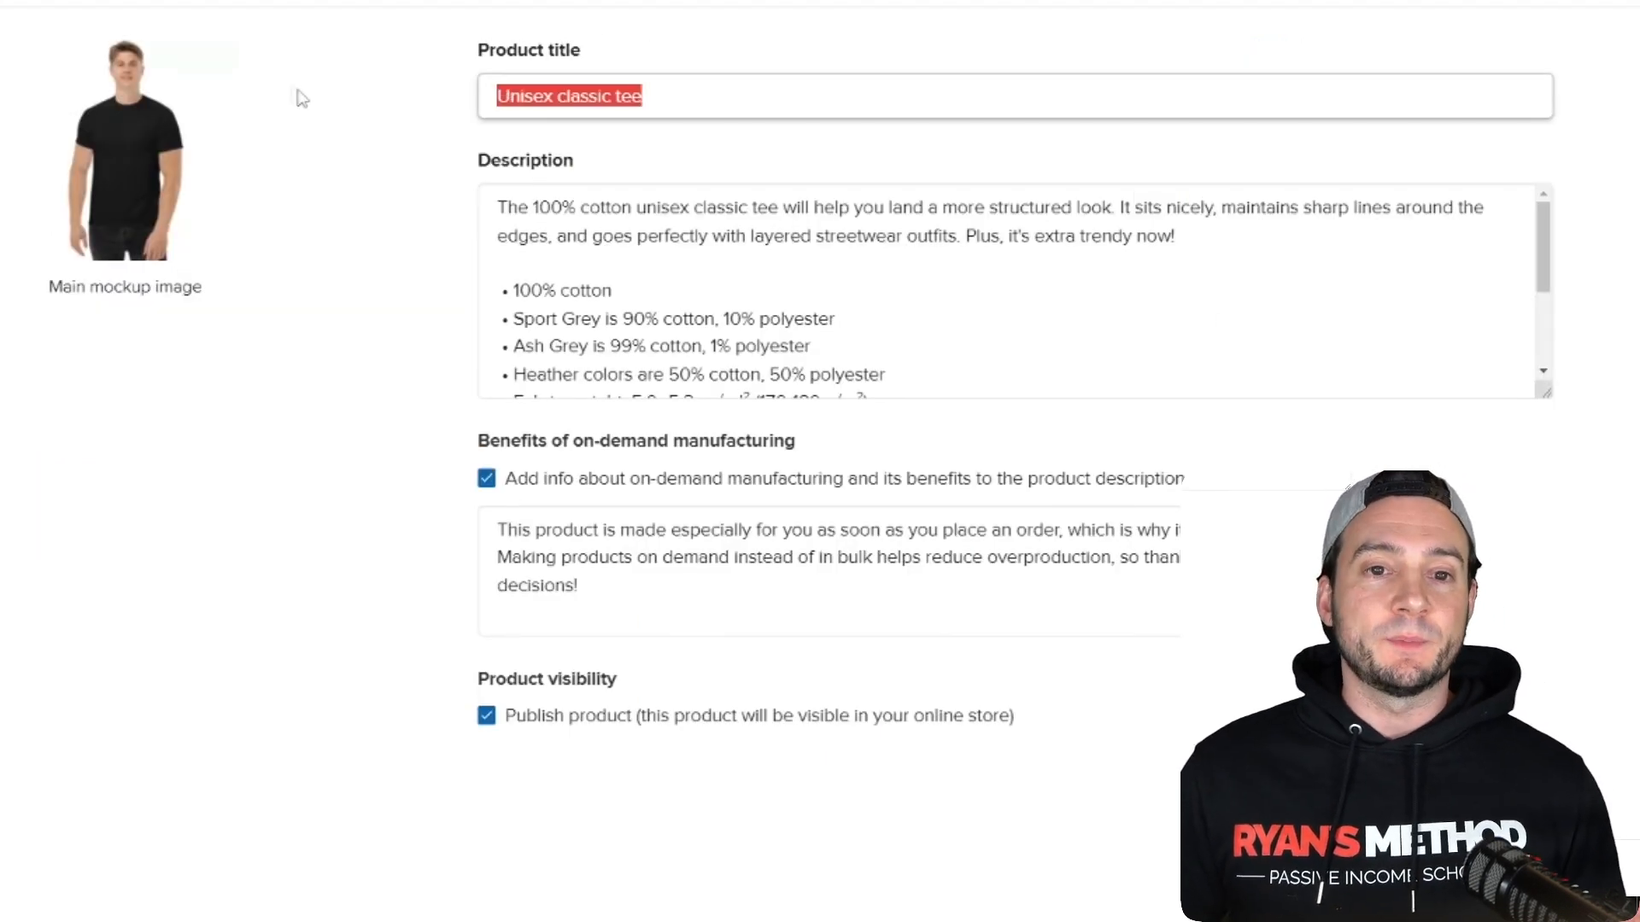
pyautogui.write('Guerill')
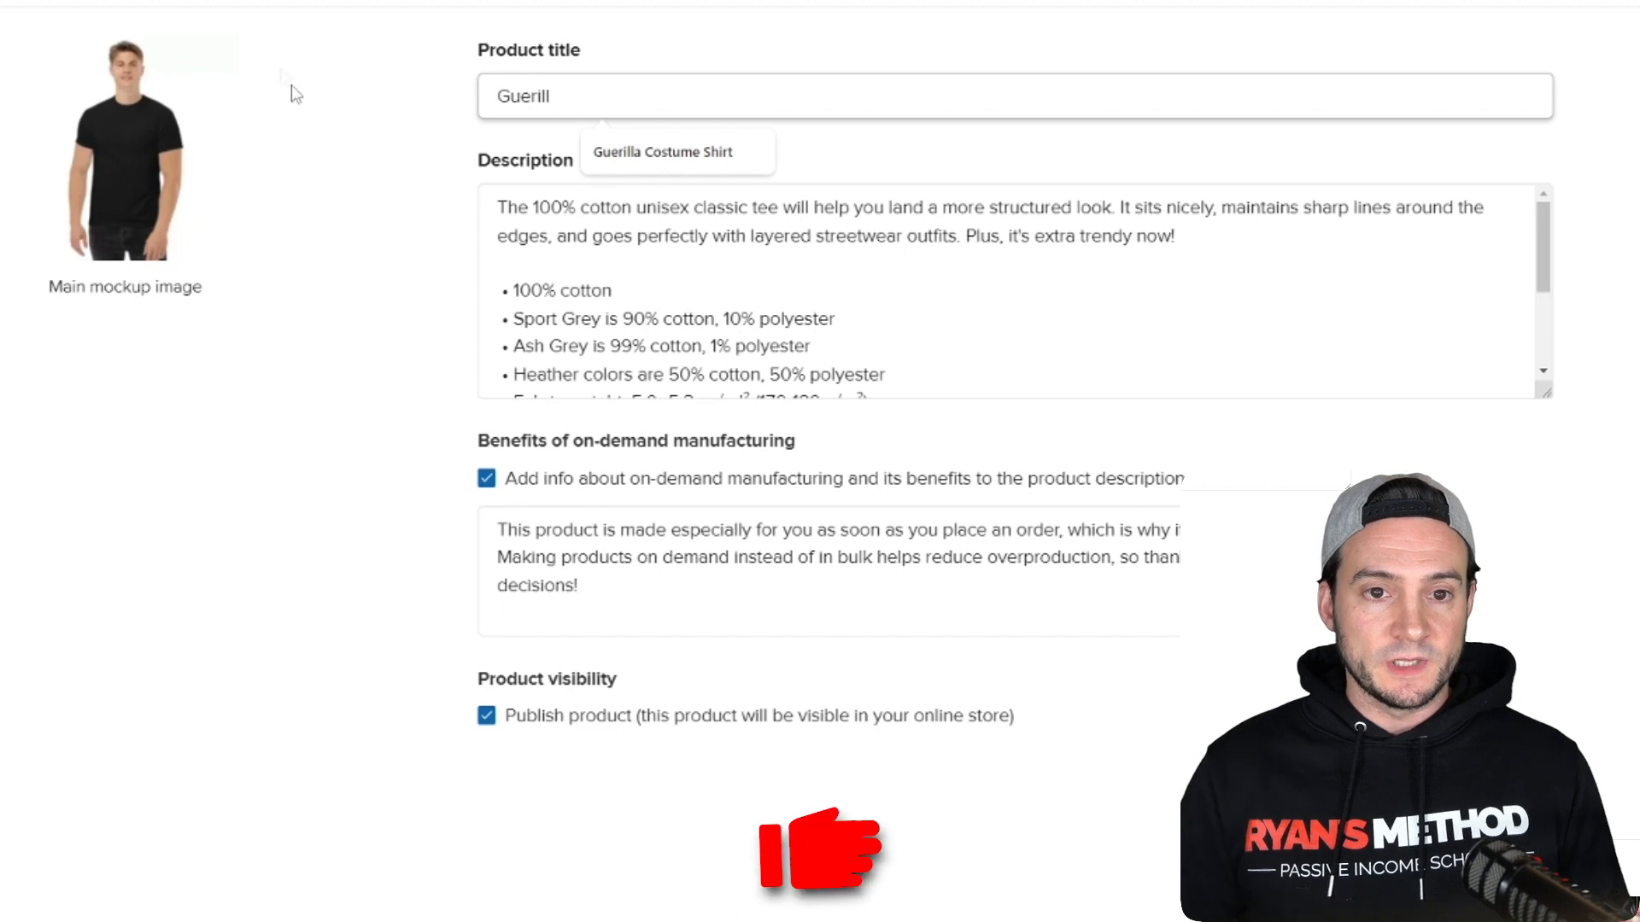
pyautogui.click(642, 153)
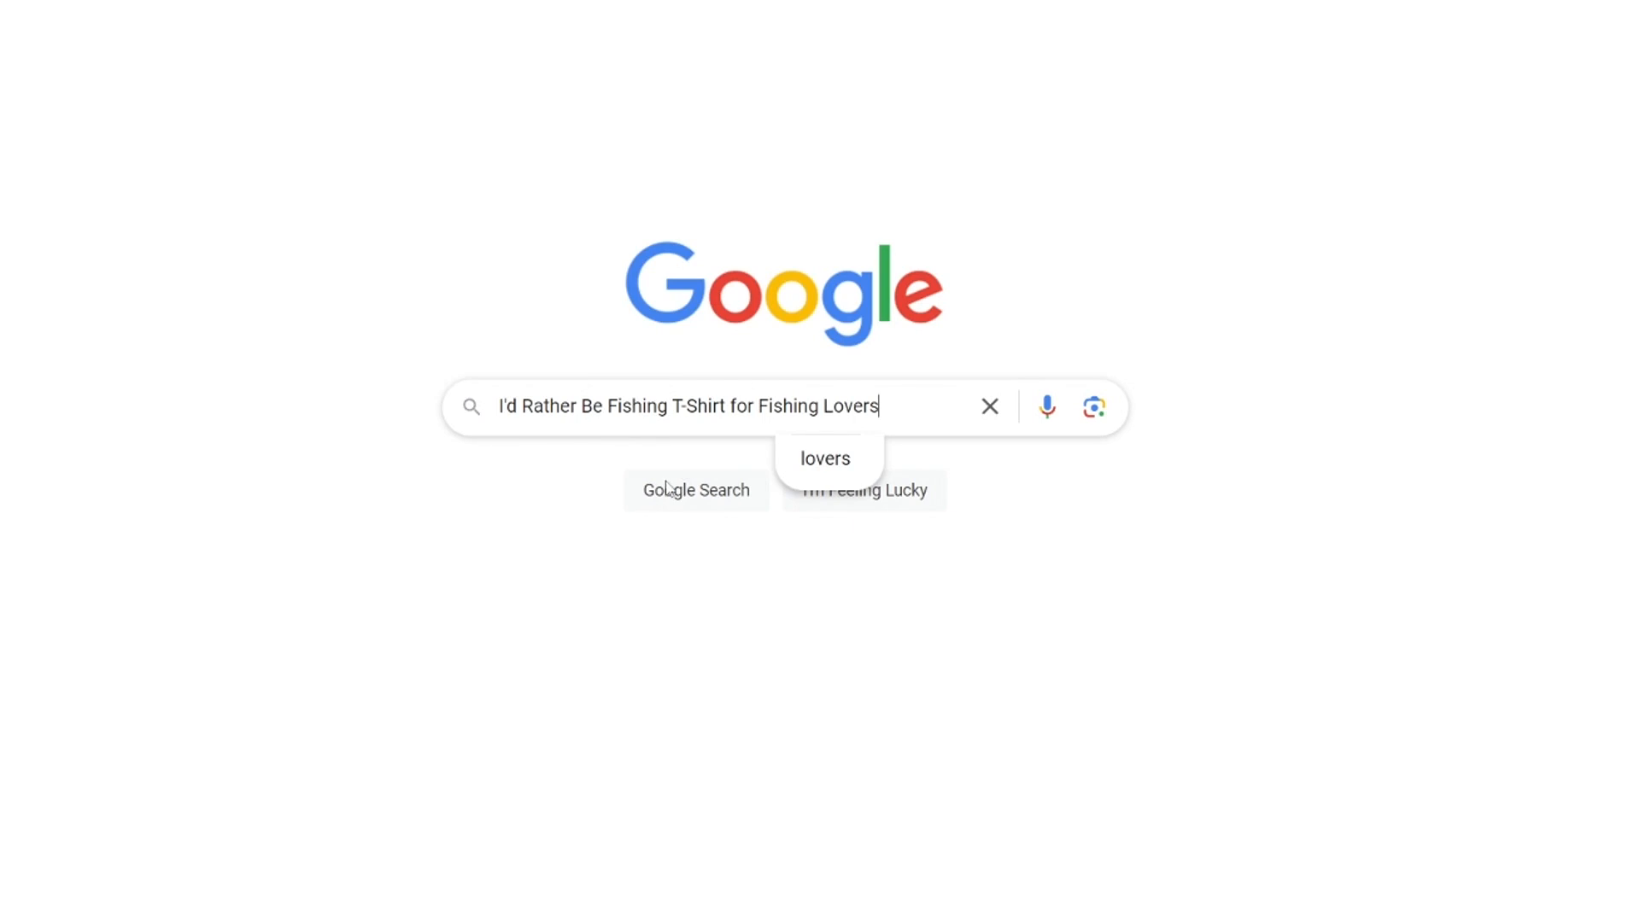
# Search Google for "I'd Rather Be Fishing T-Shirt for Fishing Lovers", then run an image search with the fishing shirt picture and browse the matches
pyautogui.click(668, 488)
pyautogui.scroll(-10, 1597, 263)
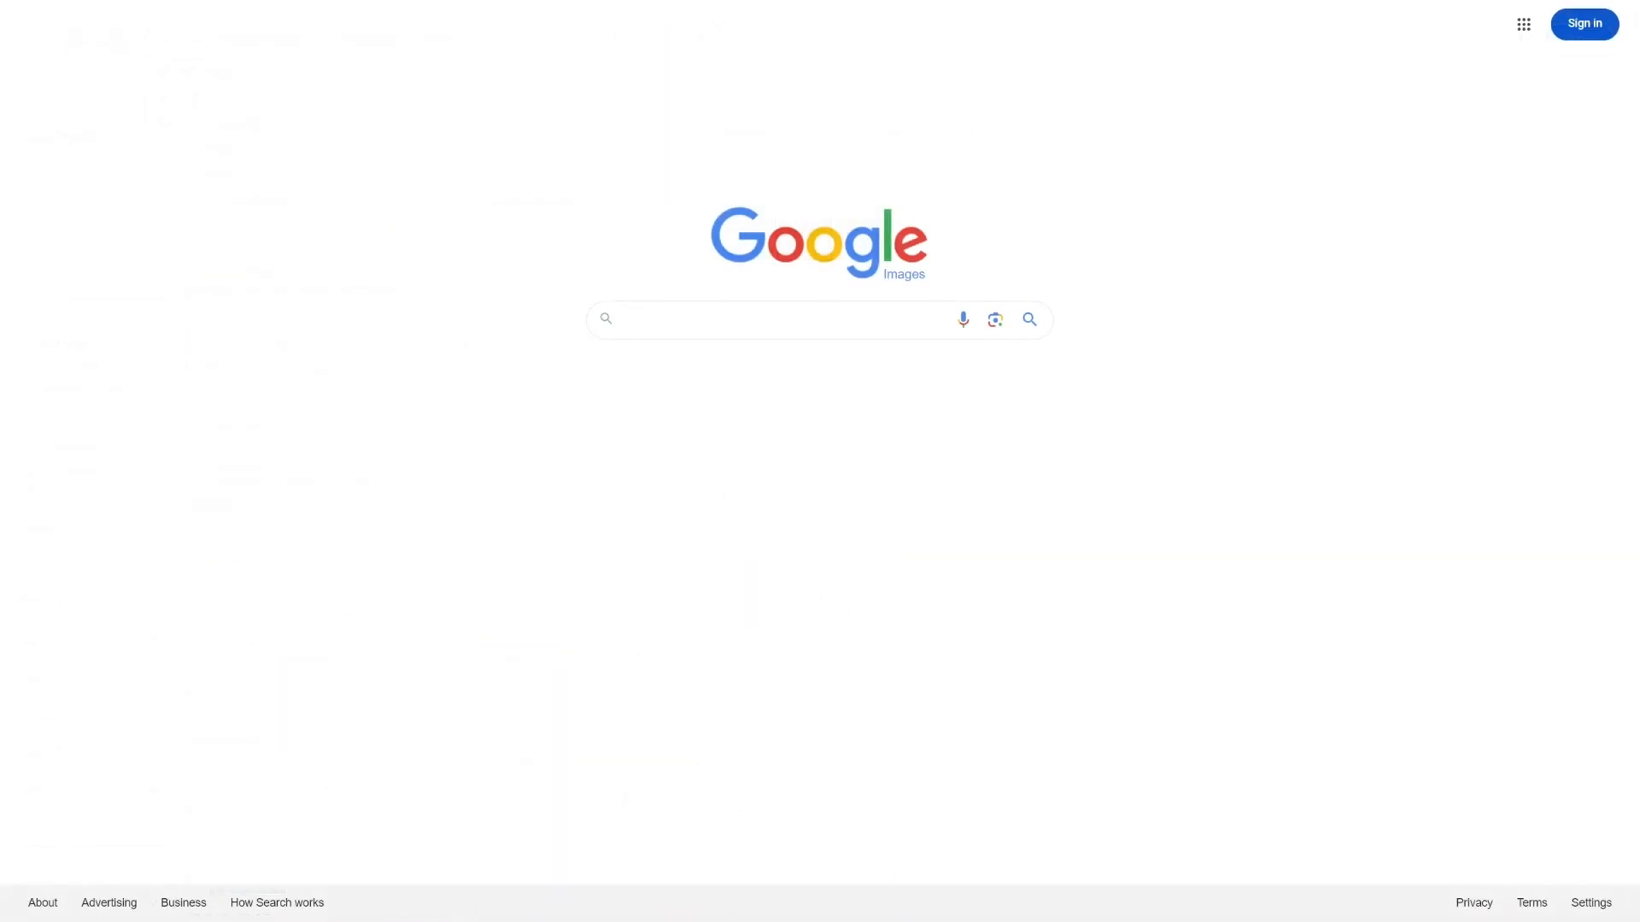
pyautogui.moveTo(372, 459); pyautogui.dragTo(812, 452)
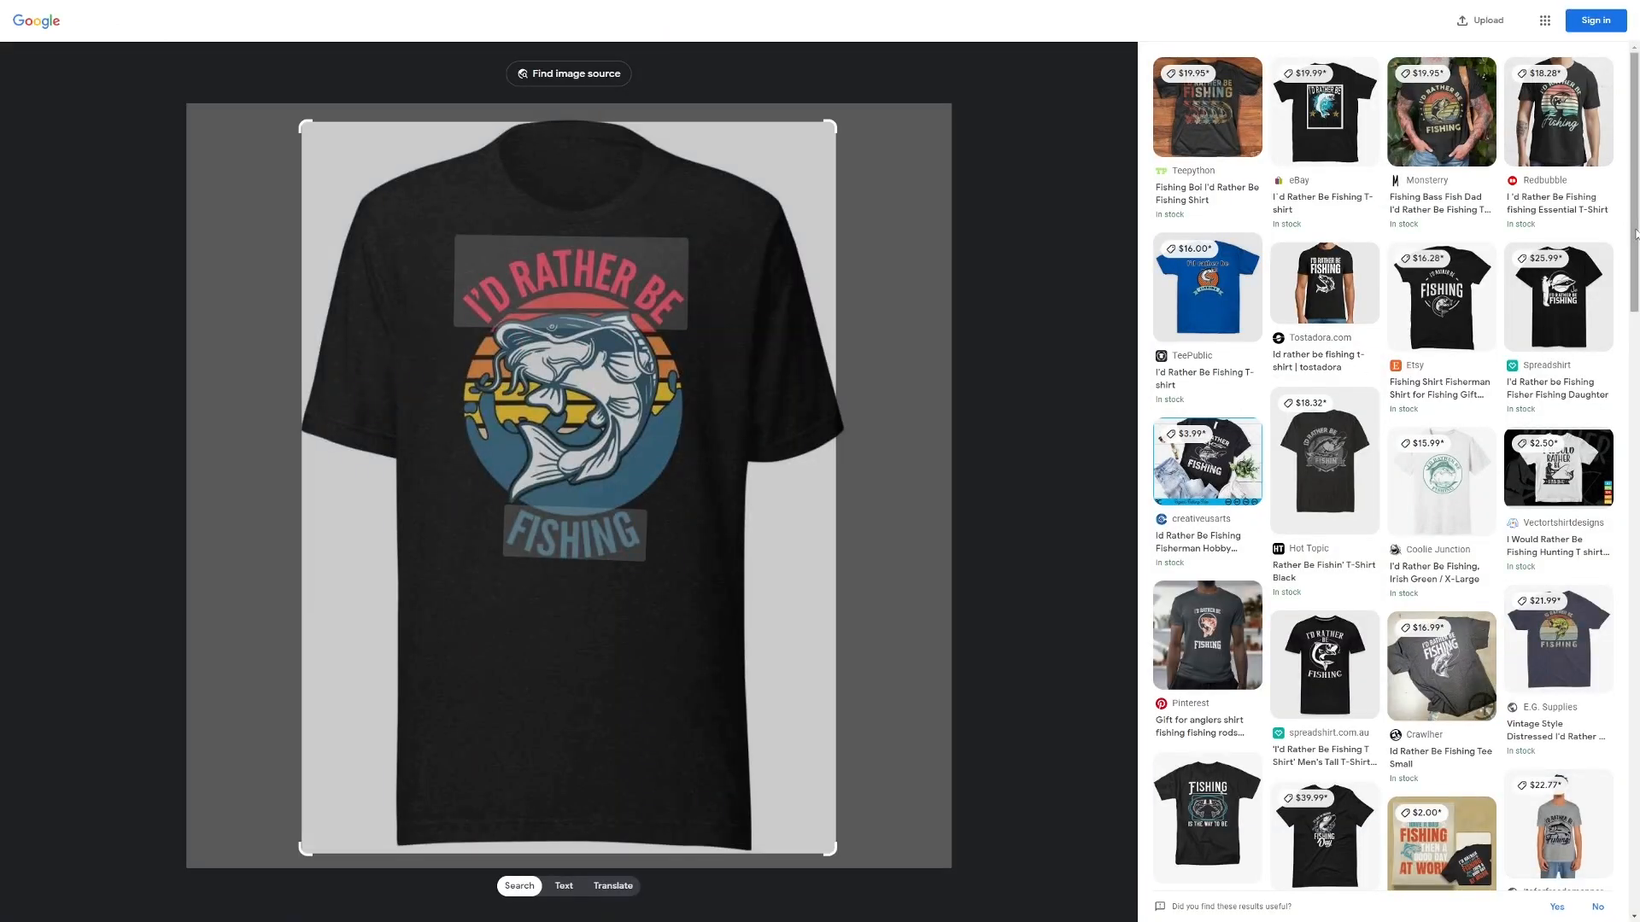
pyautogui.scroll(-10, 1636, 232)
pyautogui.scroll(-10, 1384, 466)
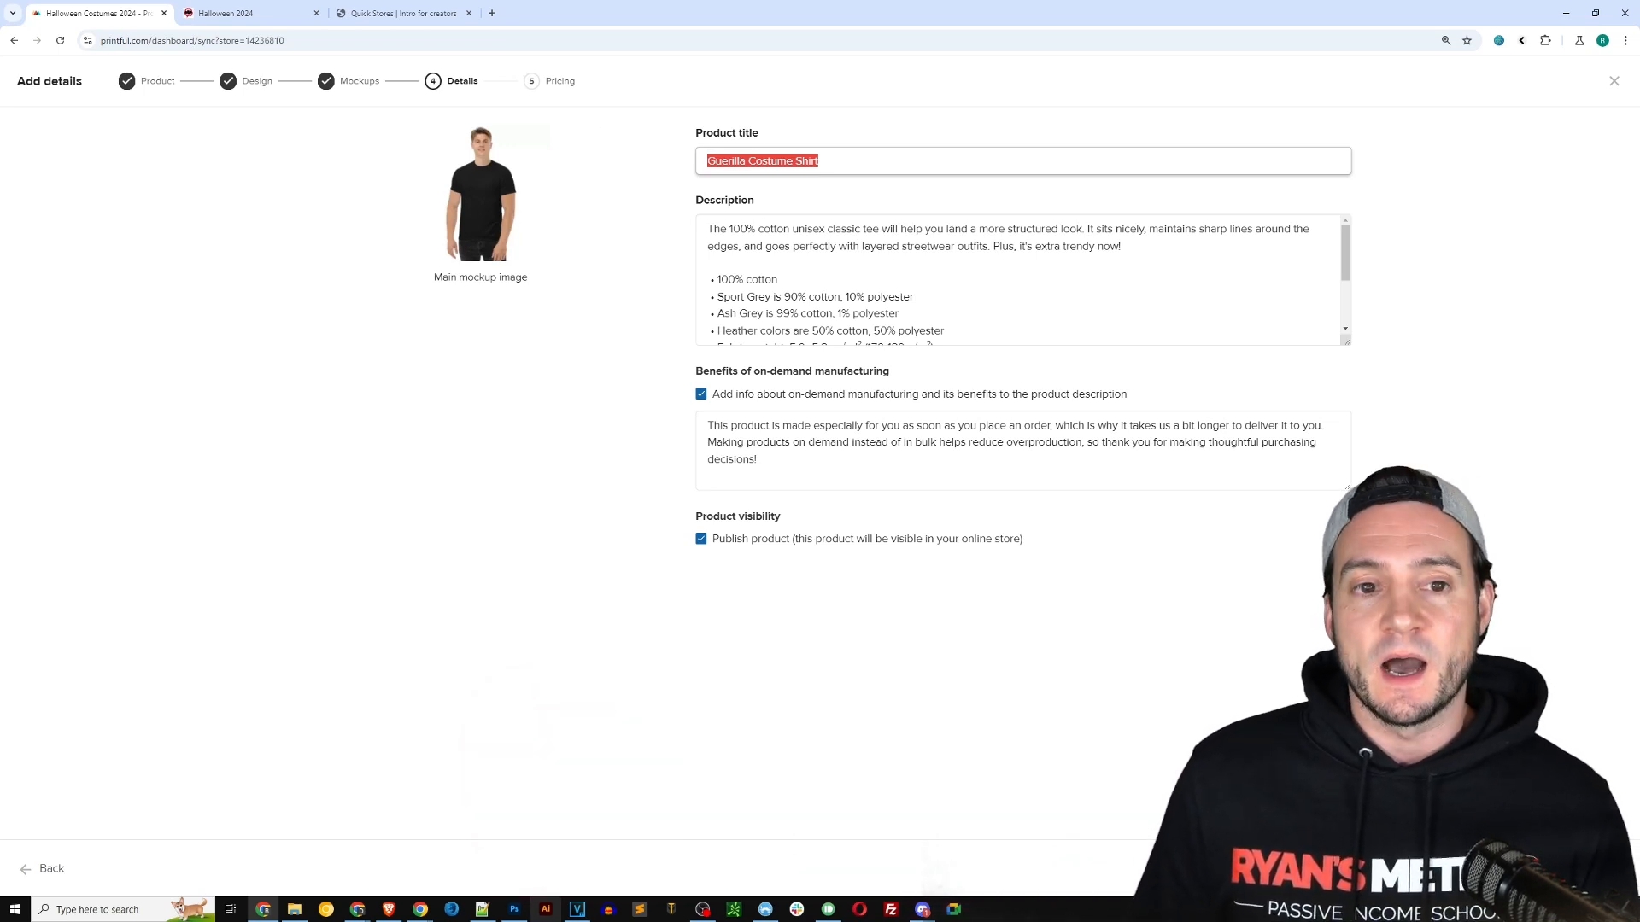
# Accept the product details and default retail prices, and submit the shirt to the Printful store
pyautogui.click(1582, 868)
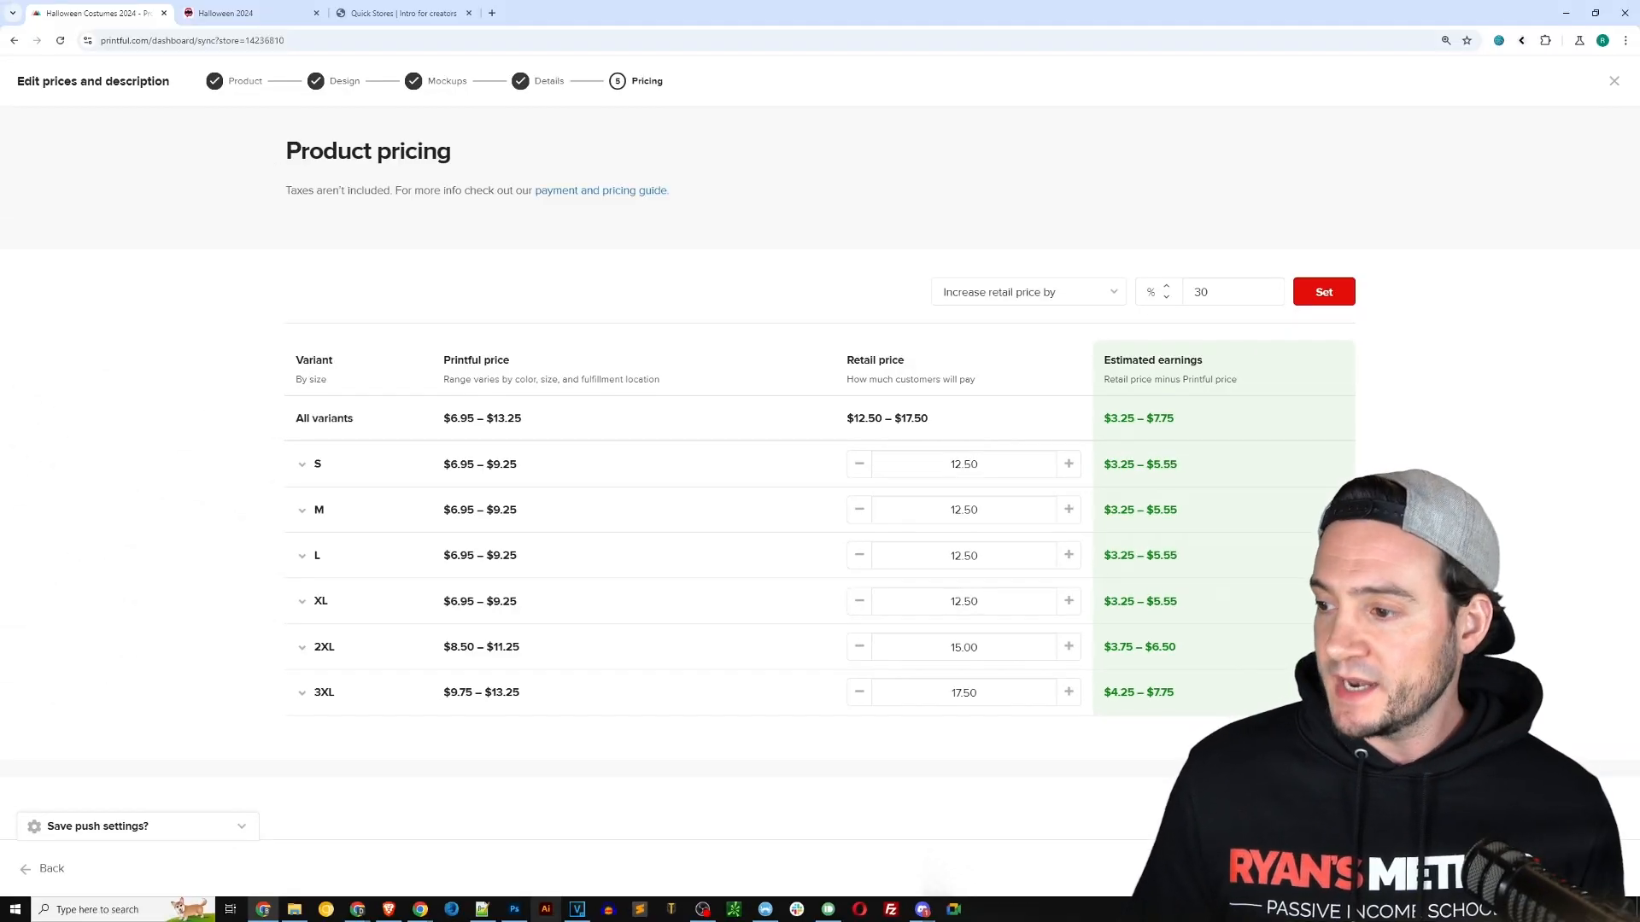
pyautogui.click(1552, 867)
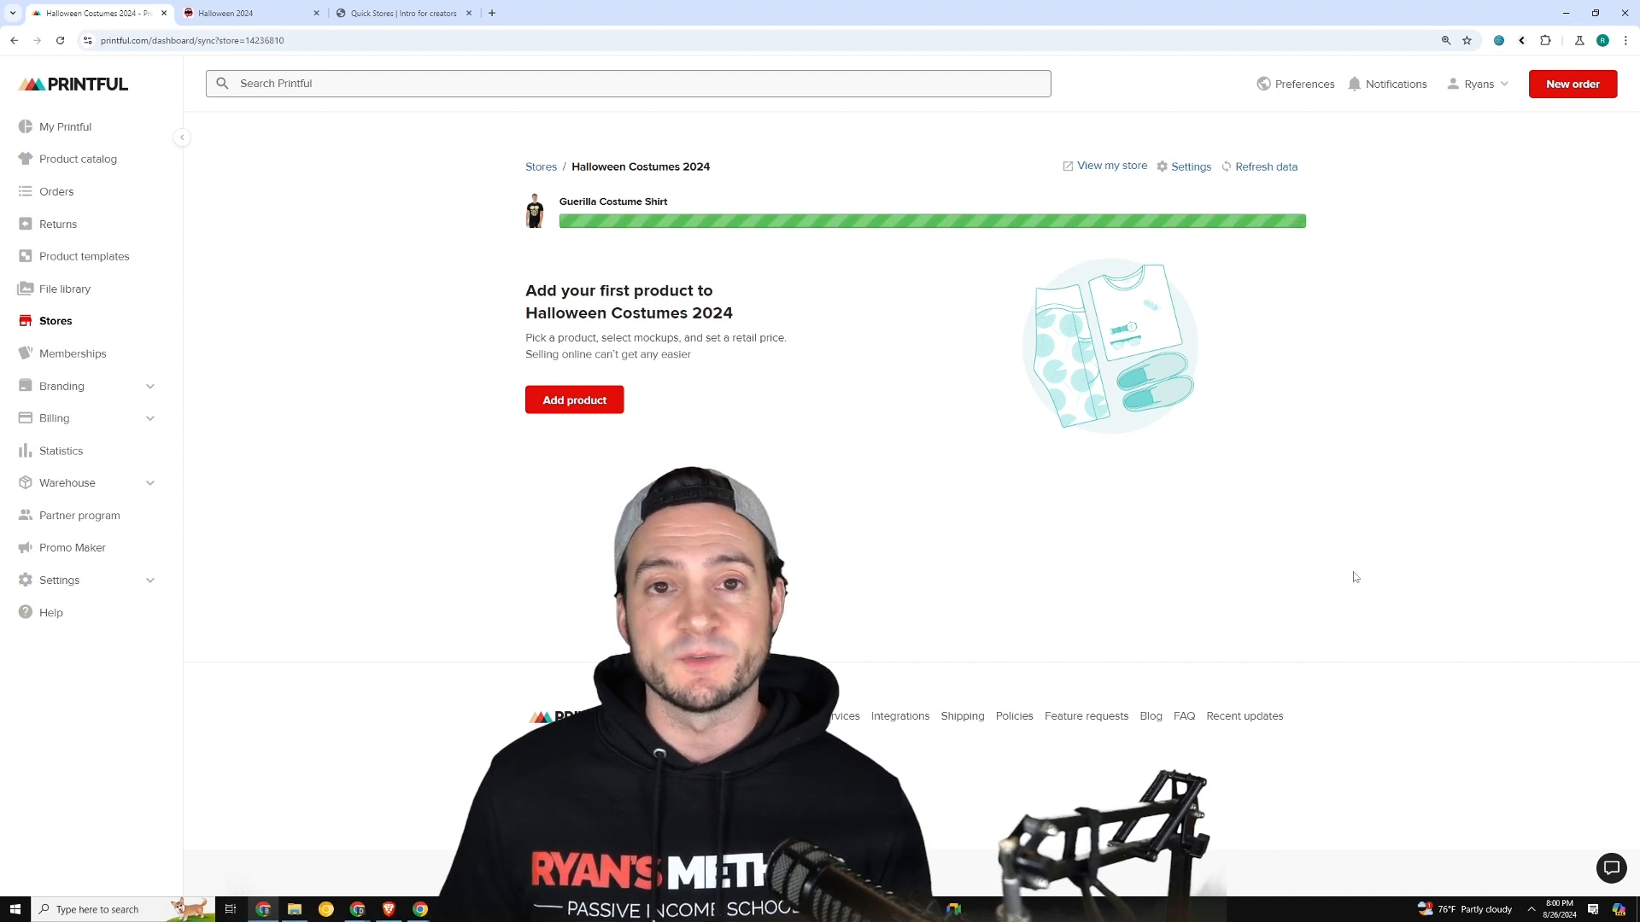
# Switch to the Halloween 2024 storefront, add two size M Guerilla Costume Shirts to the cart and continue checkout with flat rate shipping to payment
pyautogui.click(252, 21)
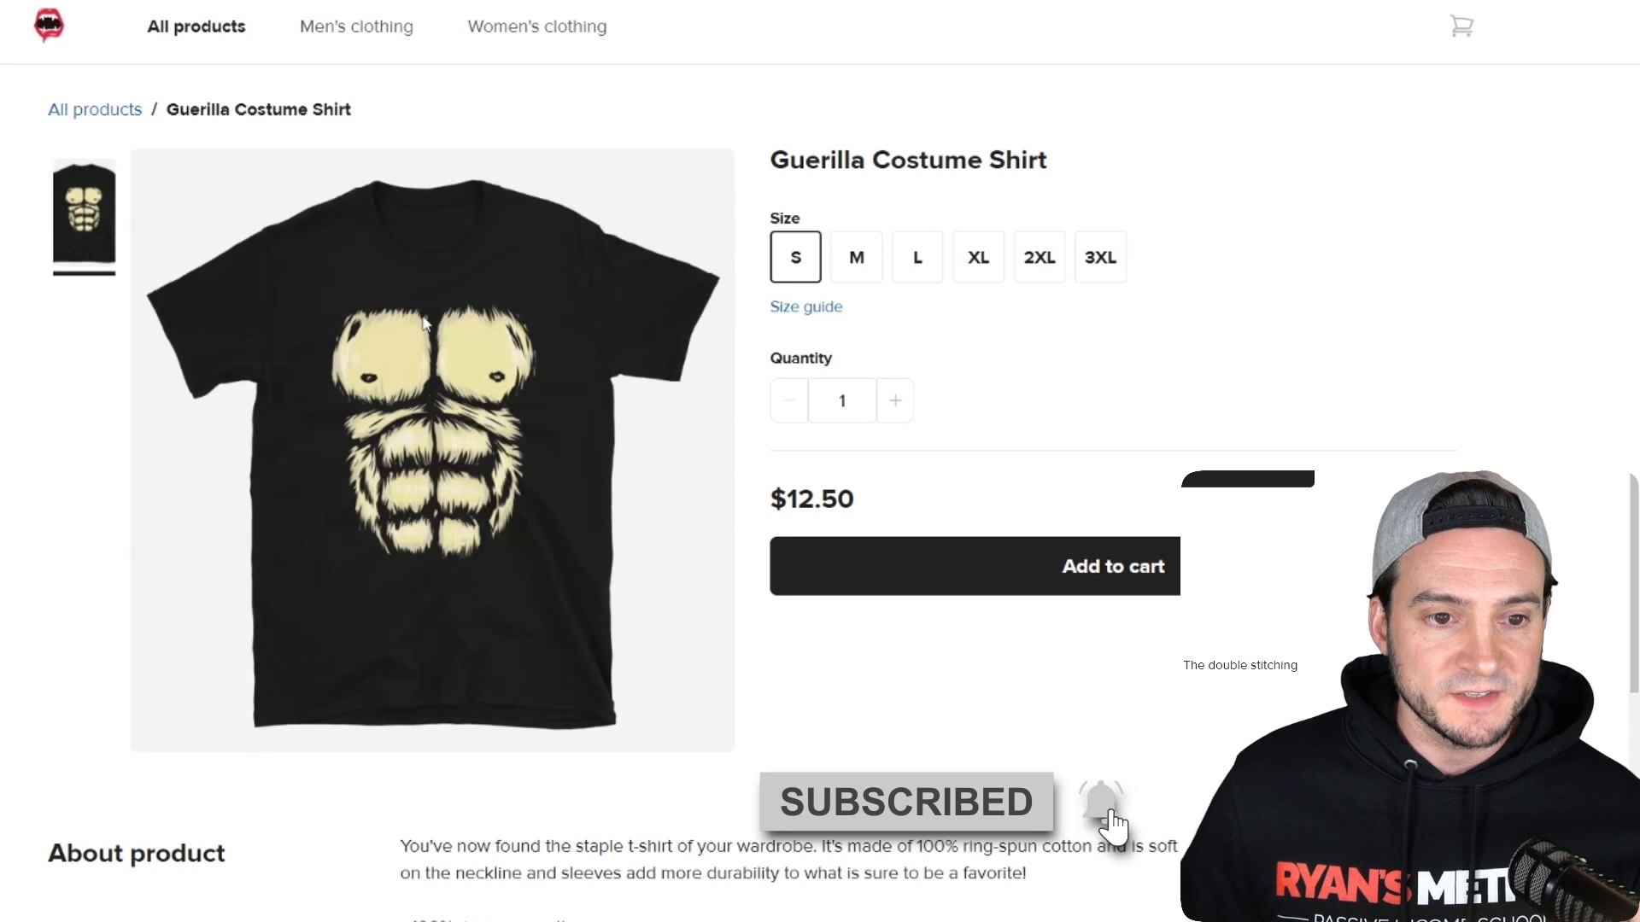
pyautogui.click(858, 267)
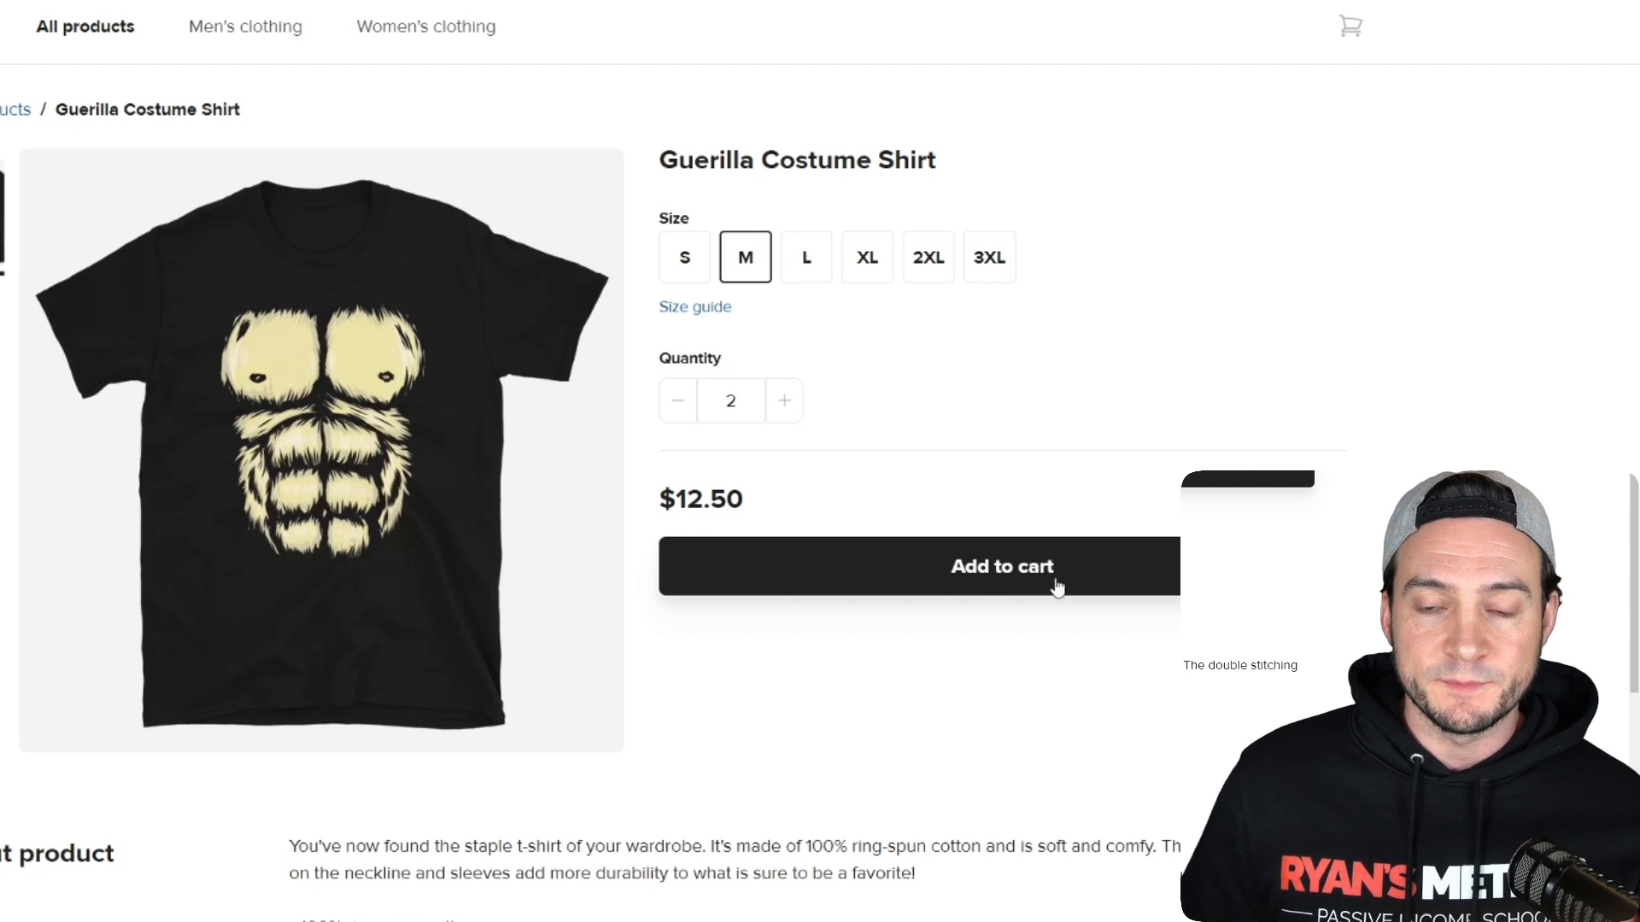
pyautogui.click(1056, 588)
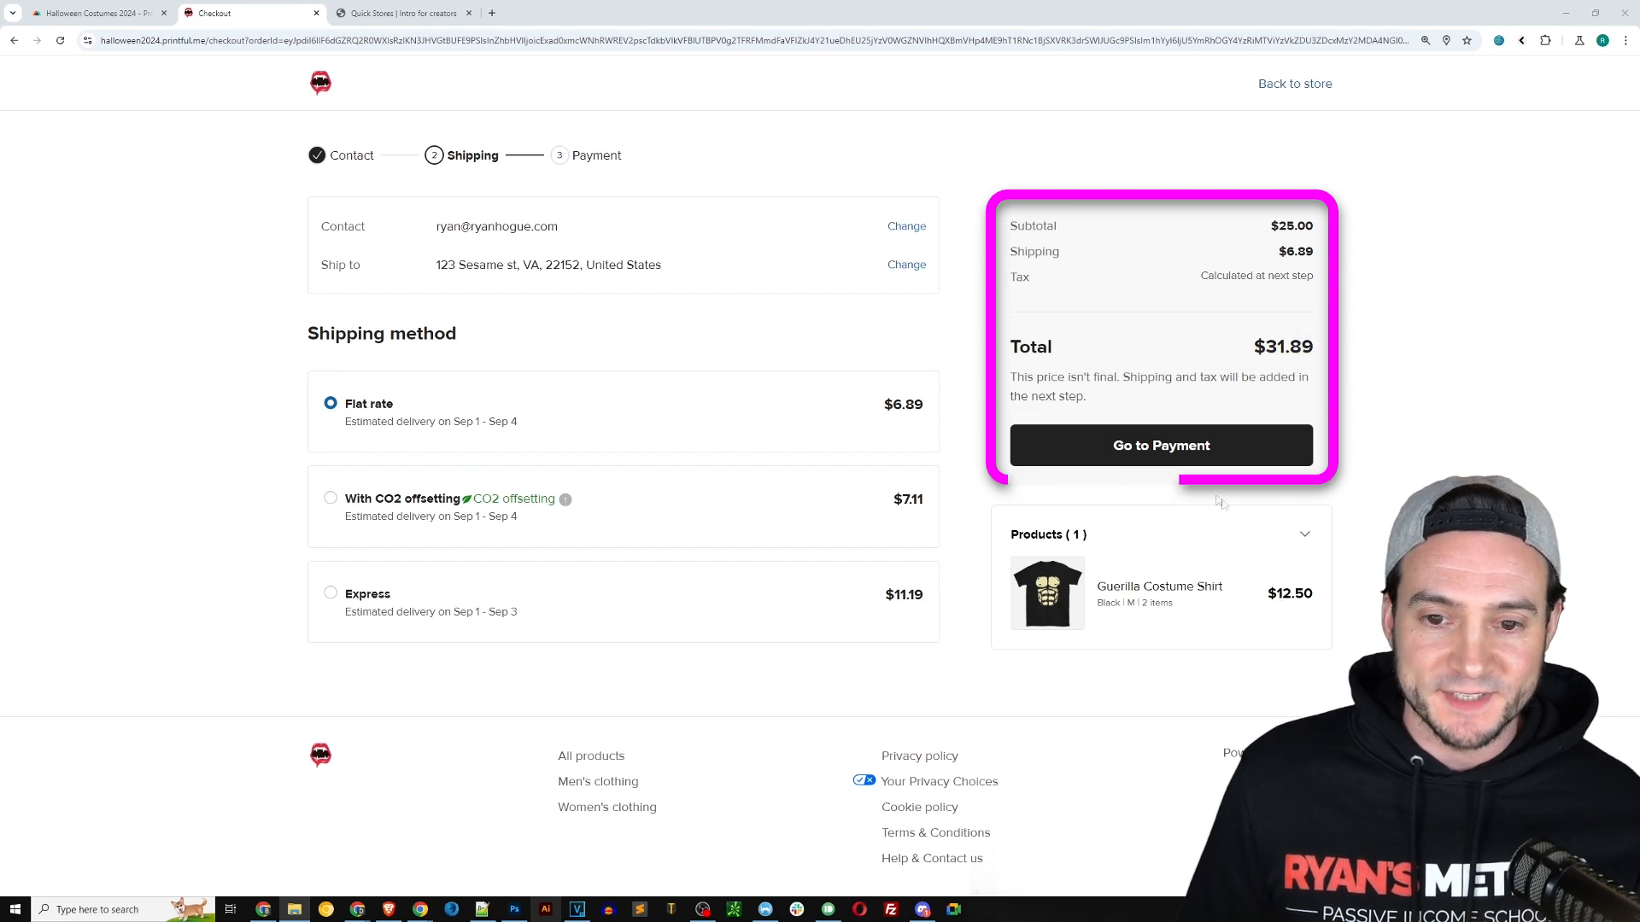
pyautogui.click(1162, 447)
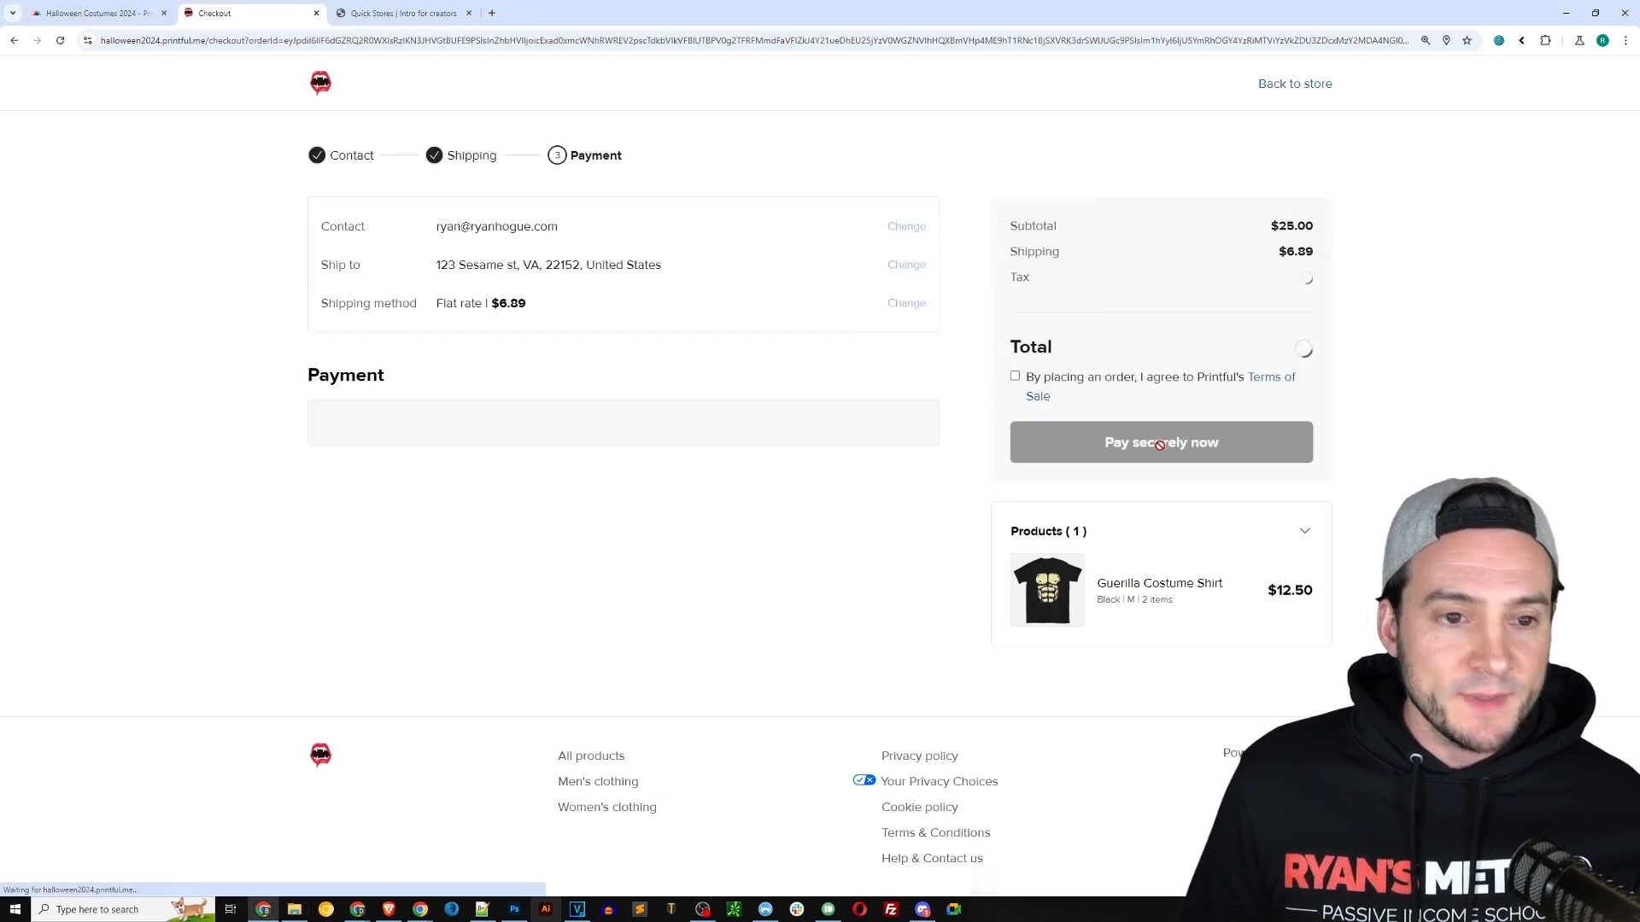